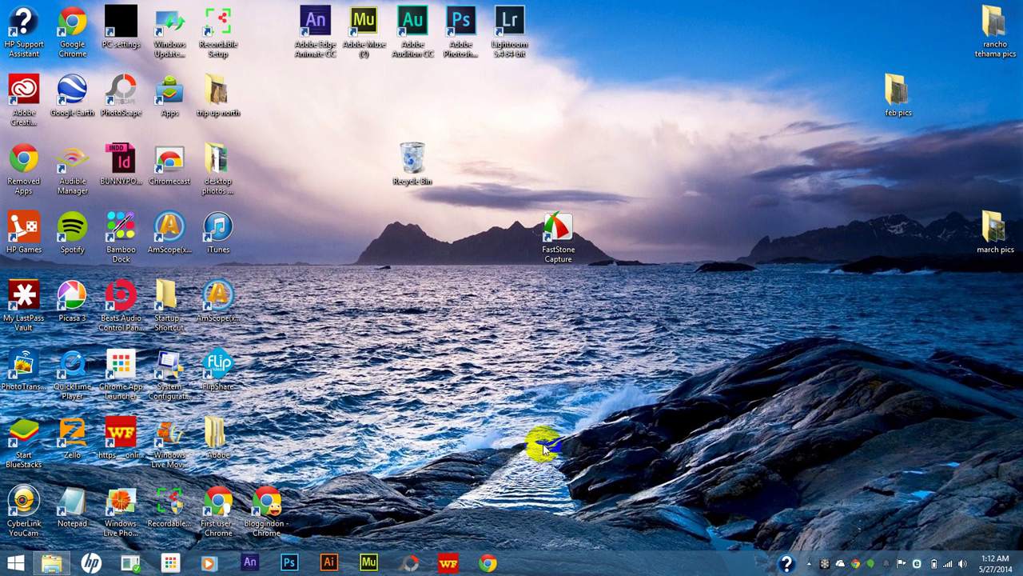
# Open Google Chrome and run a web search for "search" from the address bar
pyautogui.click(488, 563)
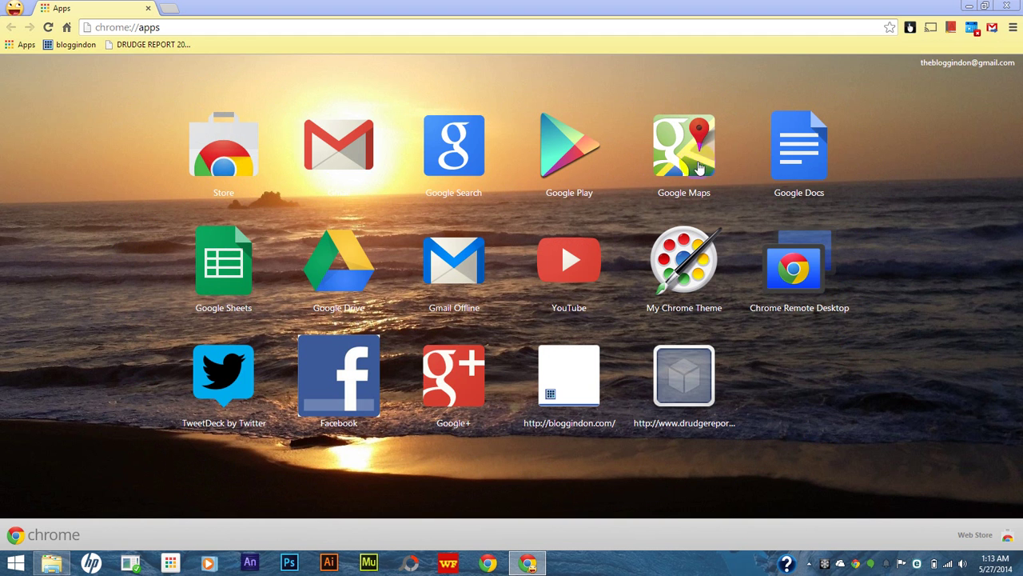
pyautogui.click(589, 377)
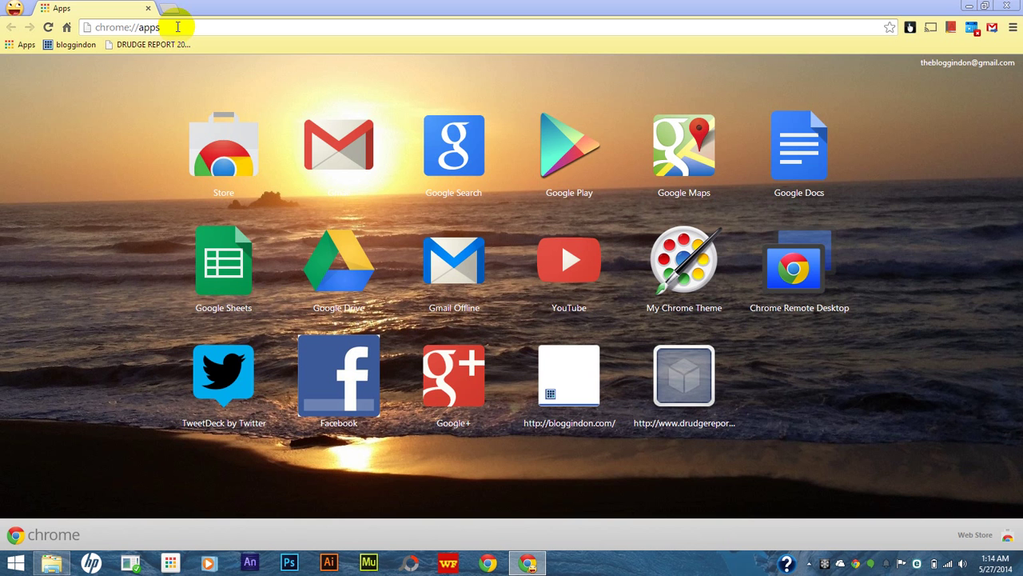
pyautogui.hotkey('ctrl', 'a')
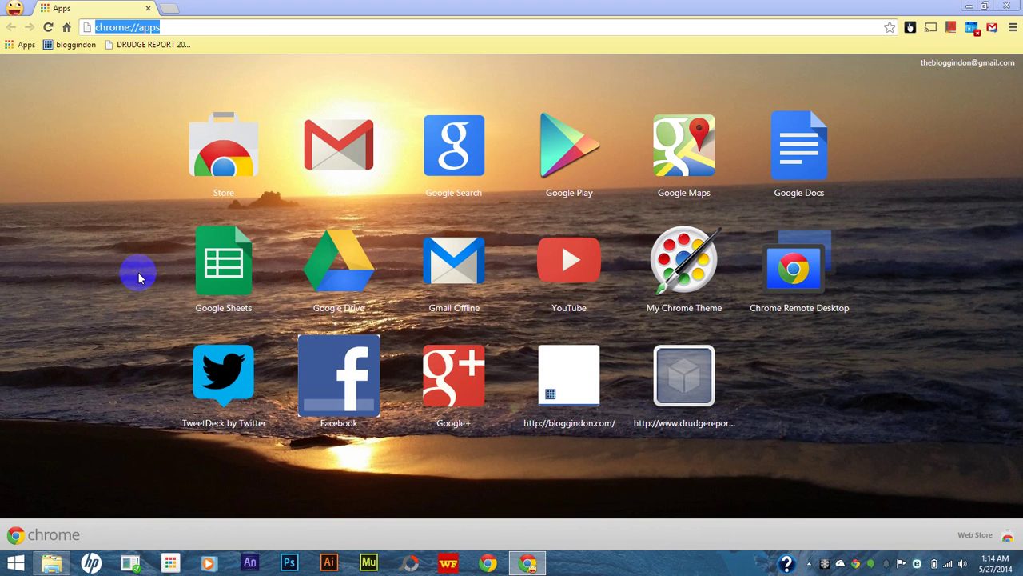
pyautogui.write('search')
pyautogui.press('Return')
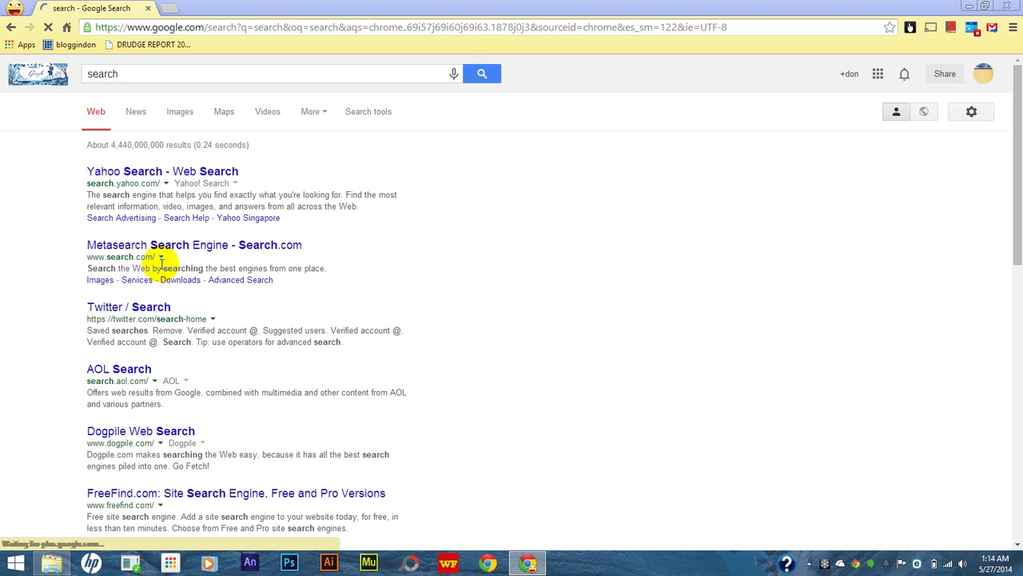
# Return to the home page and set chrome://apps as the browser's home page
pyautogui.click(66, 28)
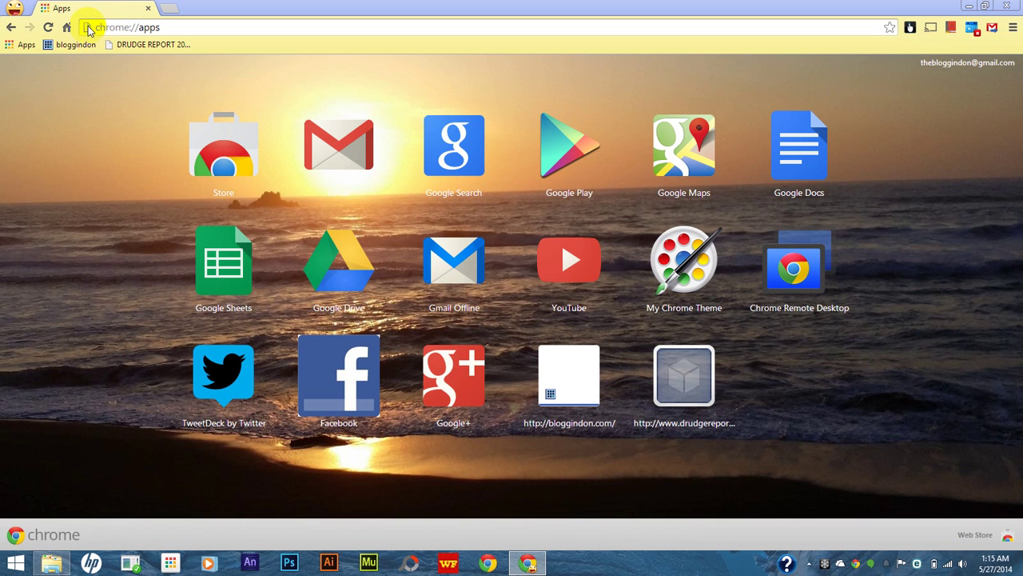
pyautogui.moveTo(80, 28); pyautogui.dragTo(67, 29)
pyautogui.click(91, 167)
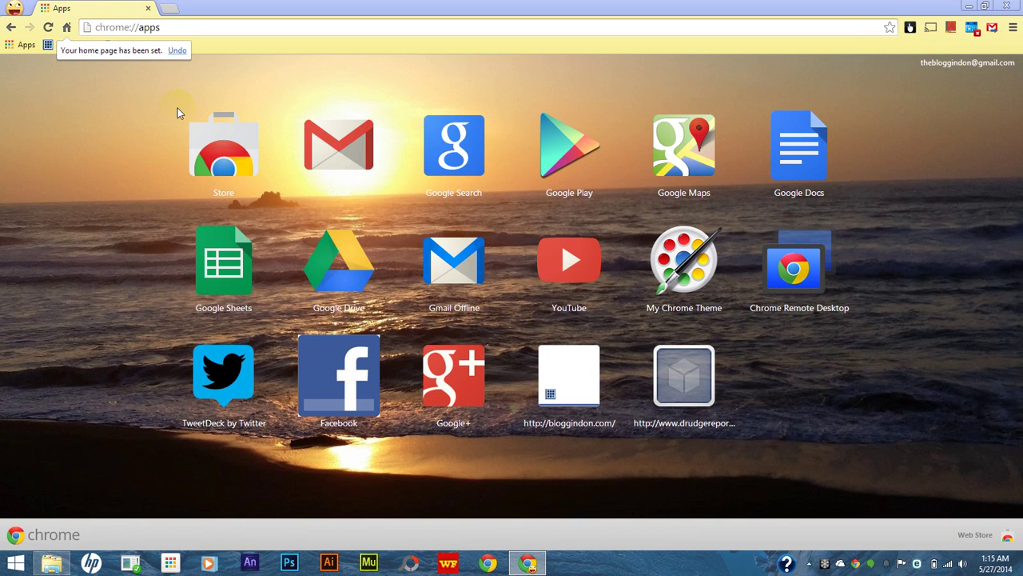
pyautogui.click(96, 107)
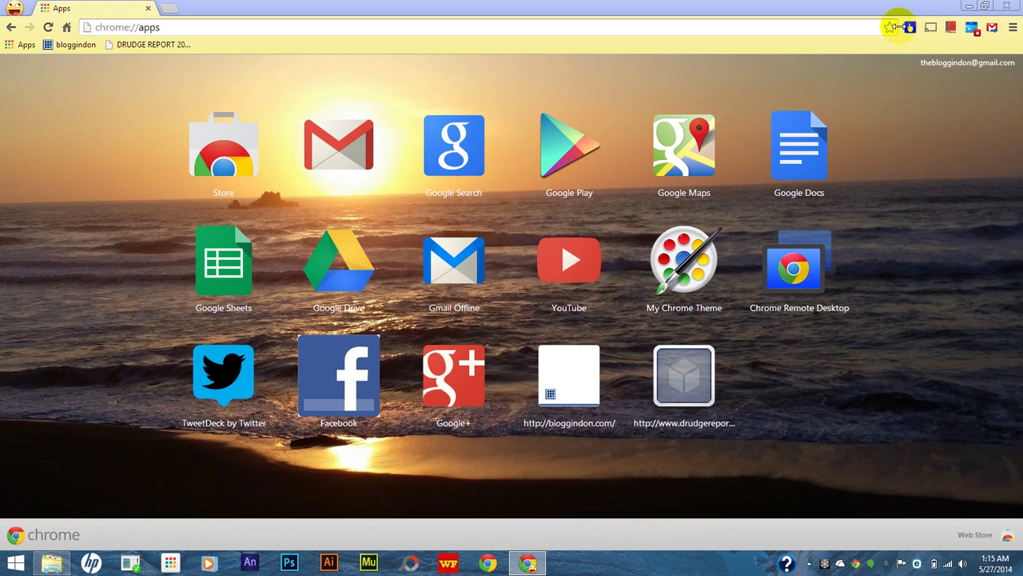
# Widen the address bar over the extension icons and restore its original width
pyautogui.moveTo(894, 26); pyautogui.dragTo(997, 33)
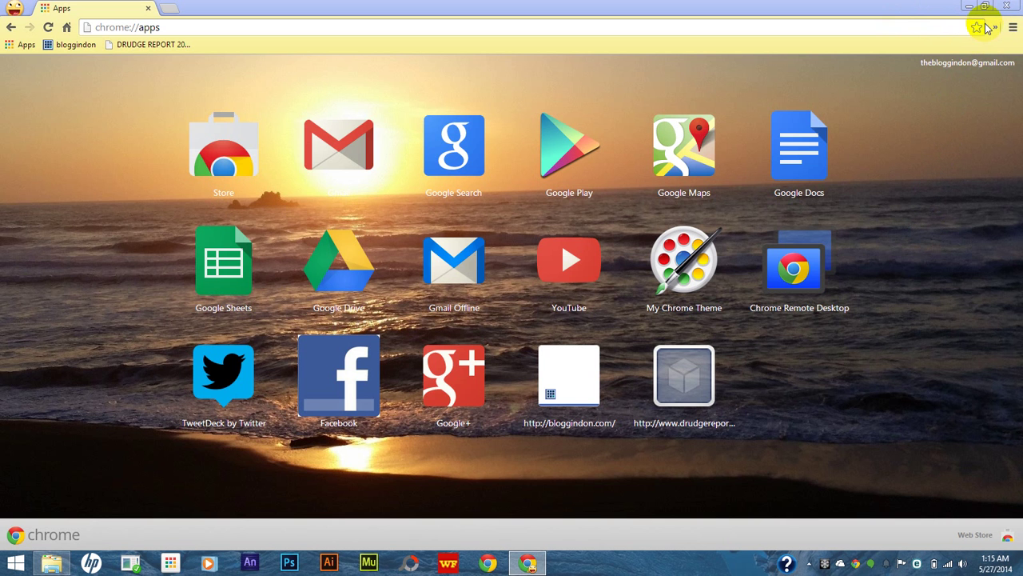
pyautogui.moveTo(989, 28); pyautogui.dragTo(823, 34)
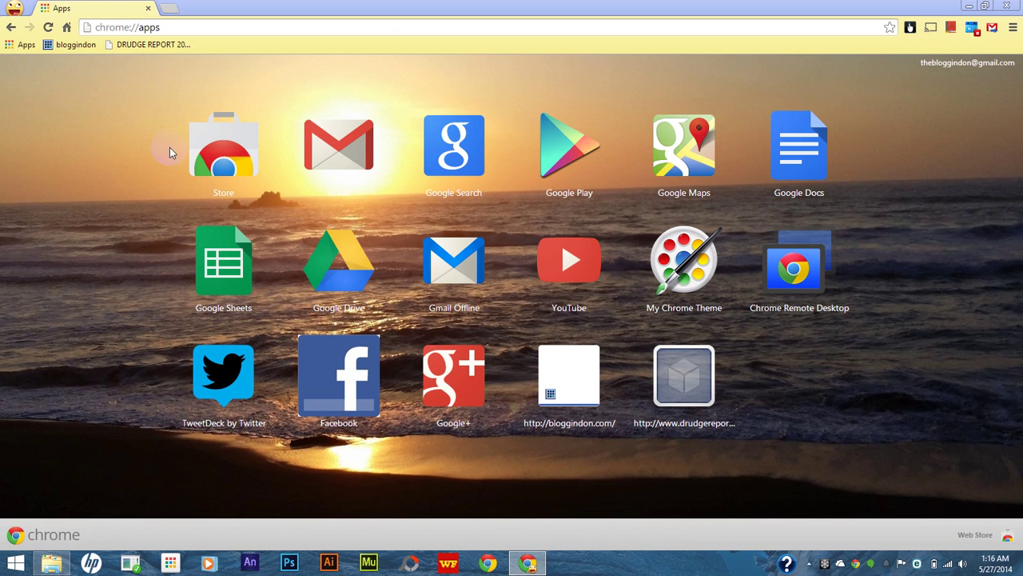
# Open the Chrome Web Store and search it for "facebook"
pyautogui.click(224, 148)
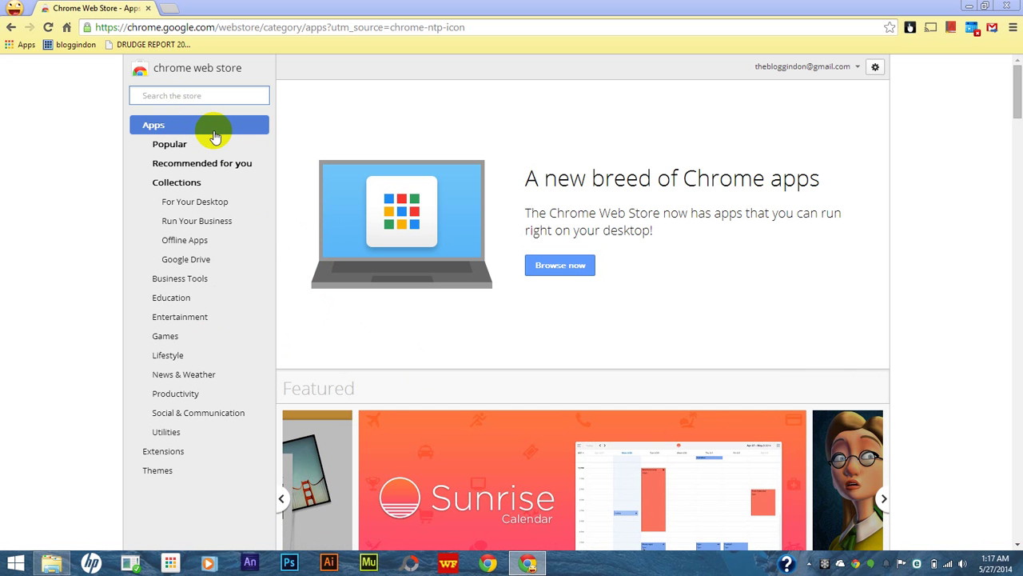
pyautogui.write('fas')
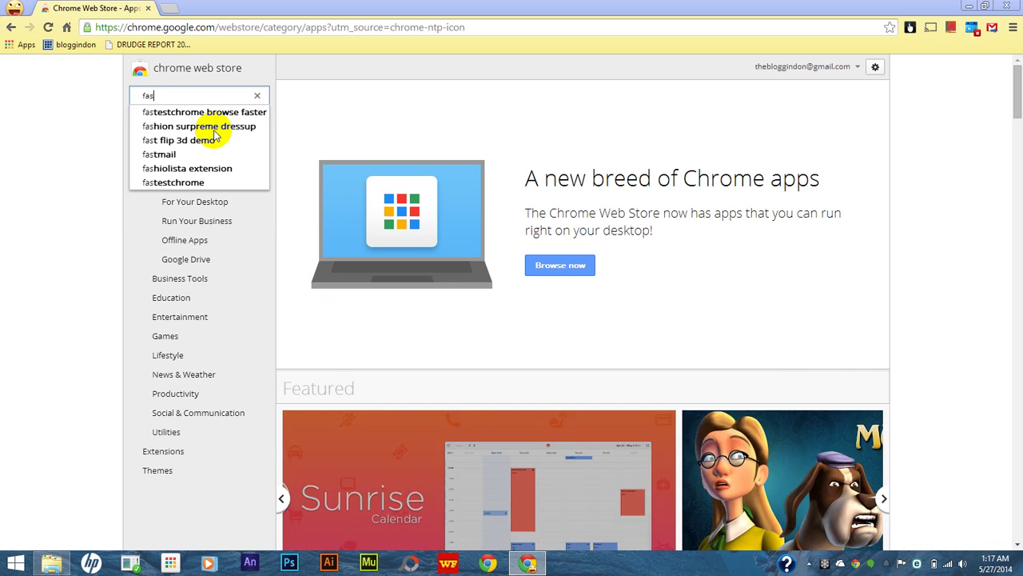
pyautogui.write('e')
pyautogui.press('BackSpace')
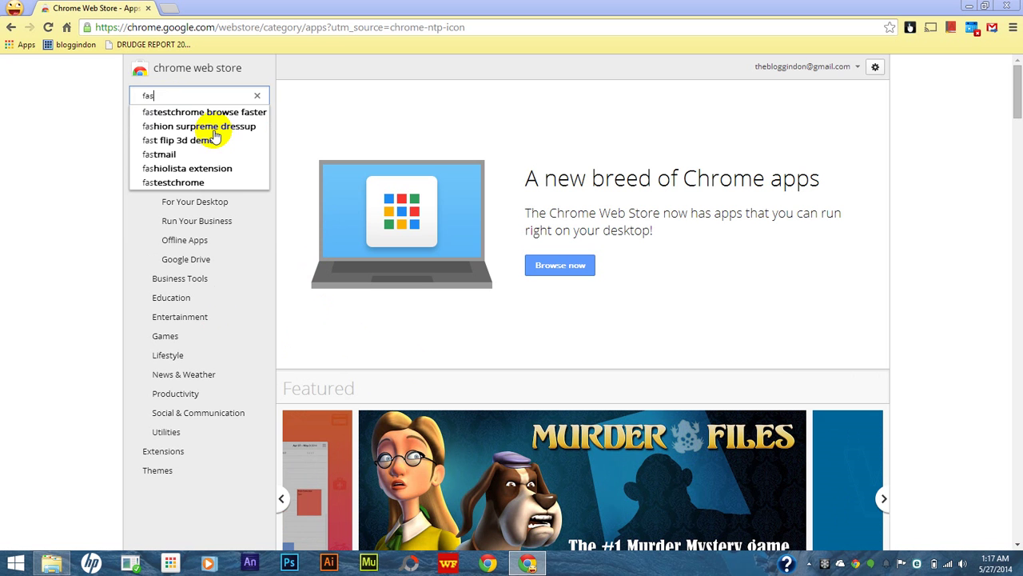
pyautogui.press('BackSpace')
pyautogui.write('ce')
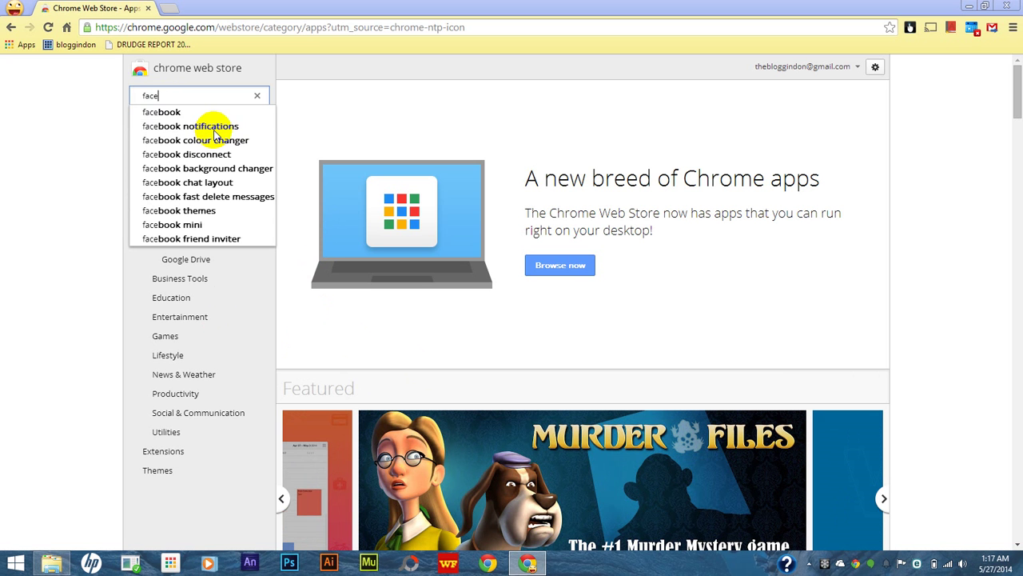
pyautogui.write('book')
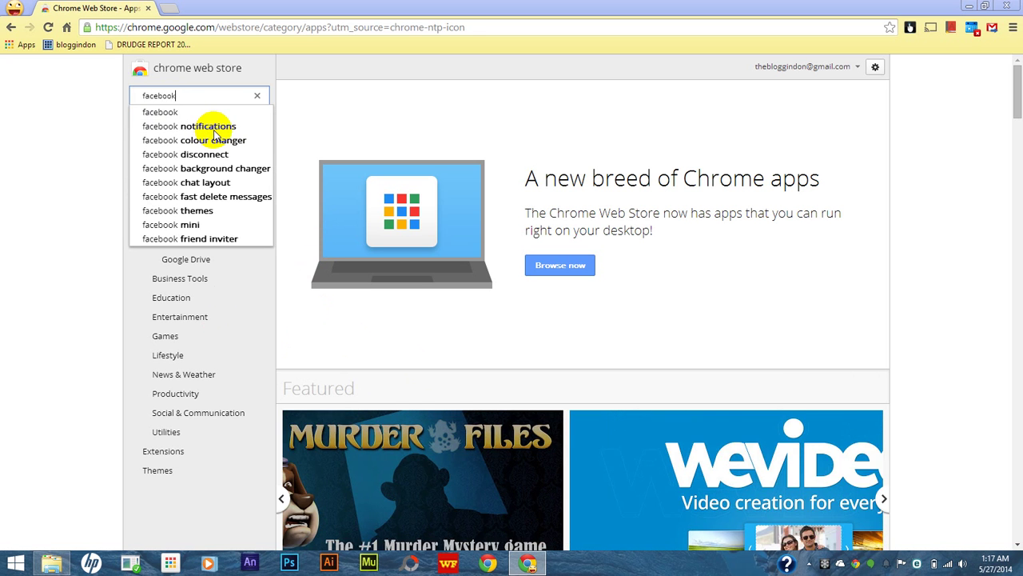
pyautogui.press('Return')
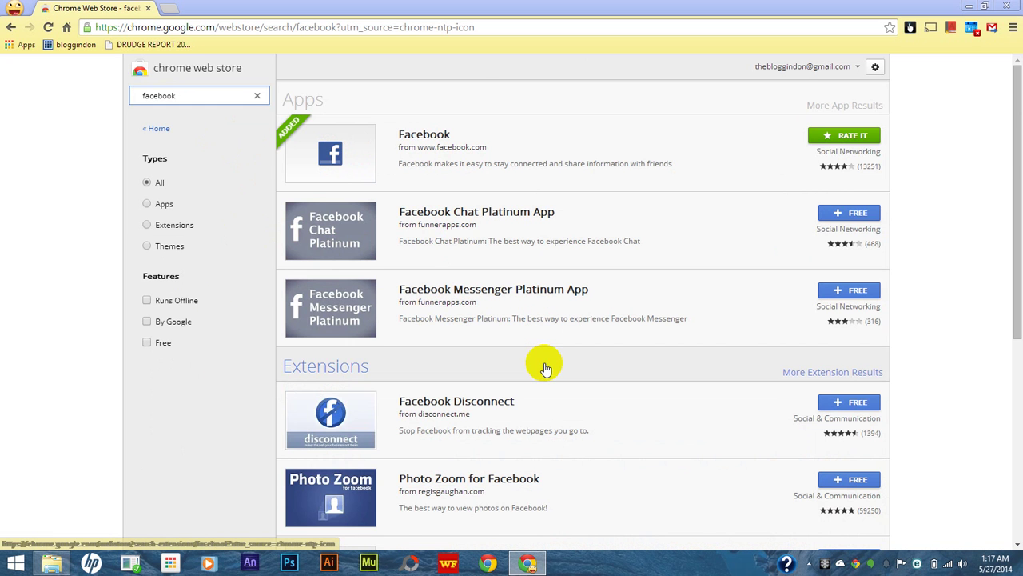
# Look through the Facebook apps, extensions and themes in the store results and return to the home page
pyautogui.scroll(-3, 545, 369)
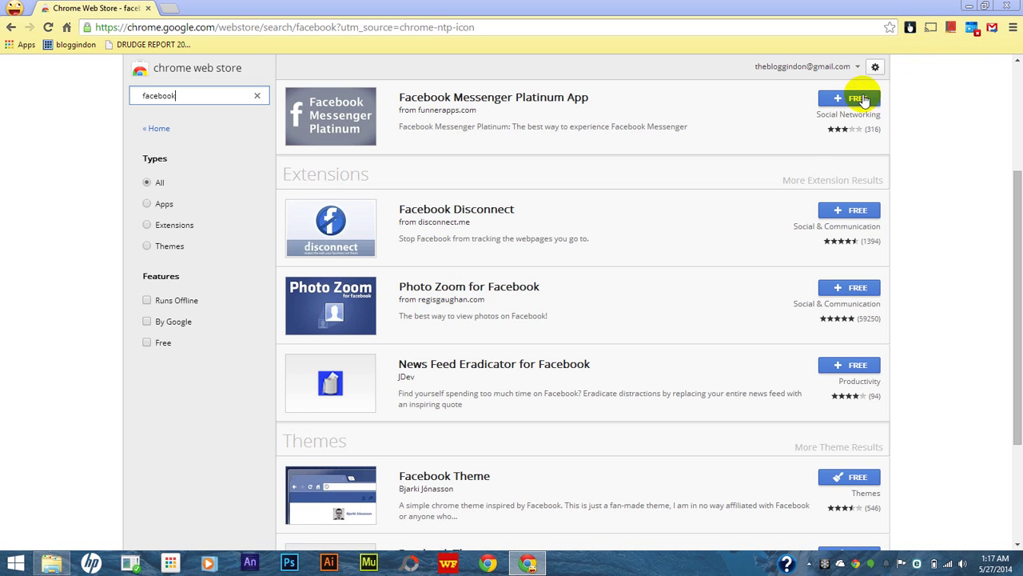
pyautogui.scroll(-1, 543, 346)
pyautogui.scroll(-2, 543, 346)
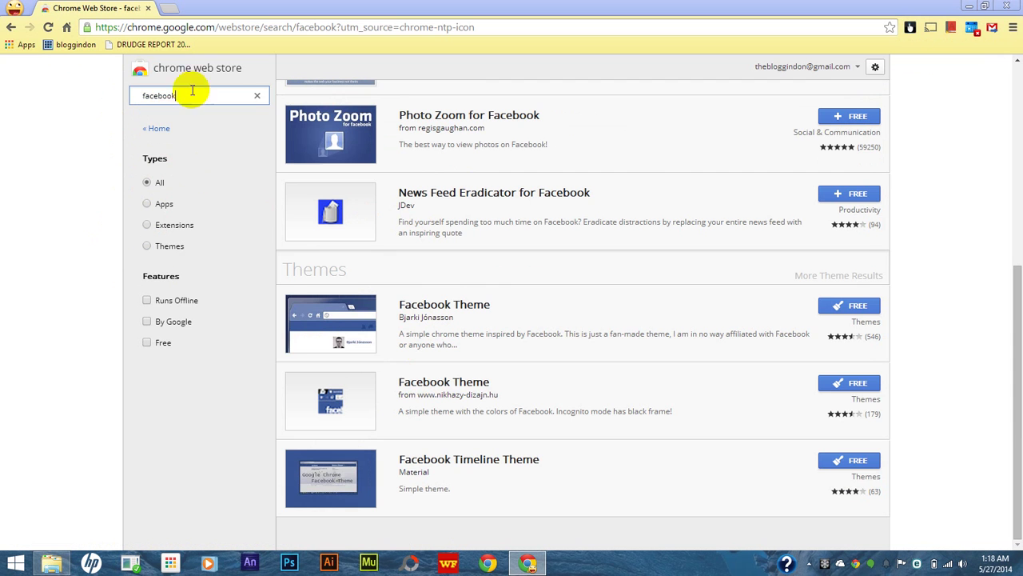
pyautogui.click(258, 98)
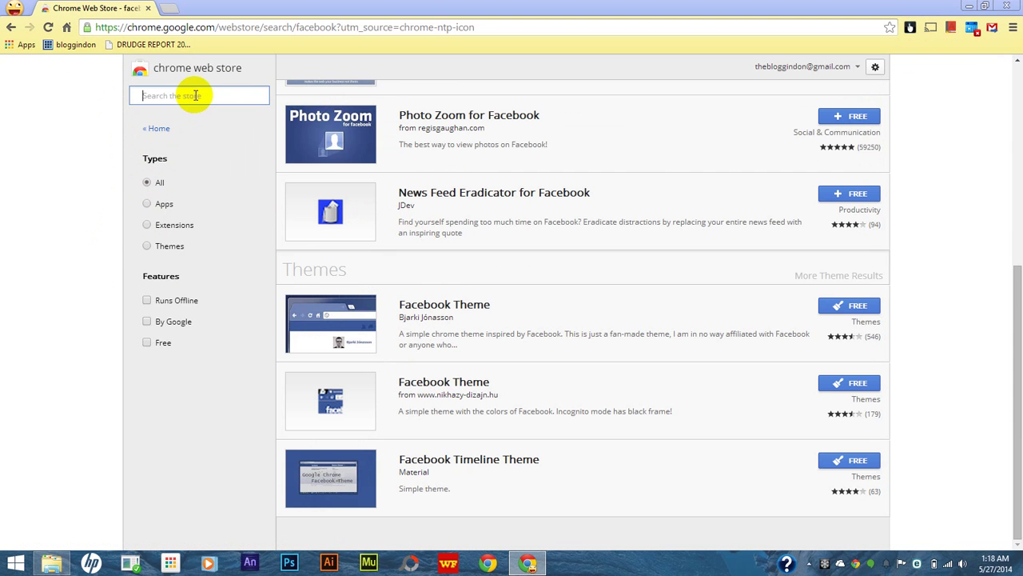
pyautogui.click(197, 95)
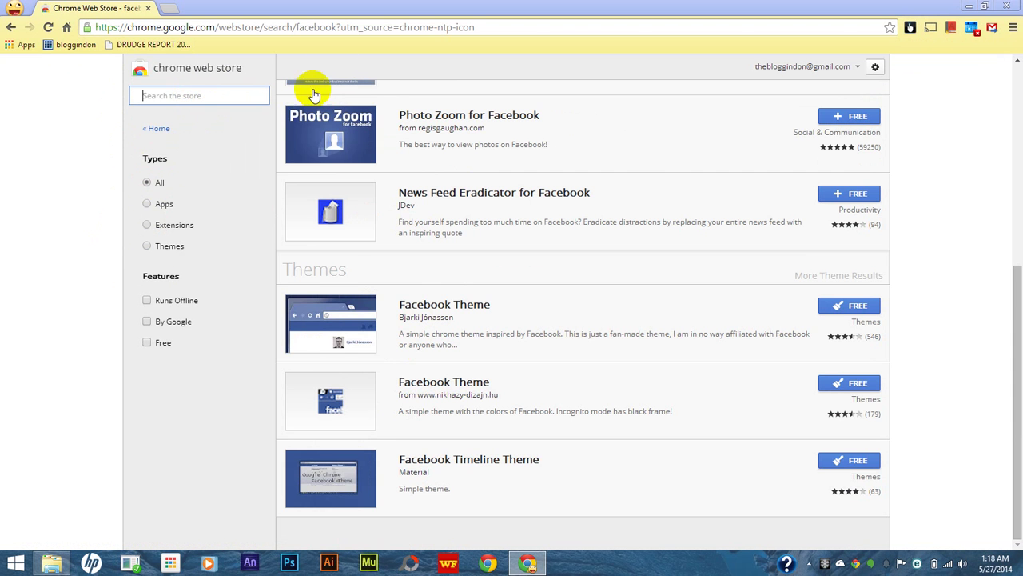
pyautogui.click(66, 28)
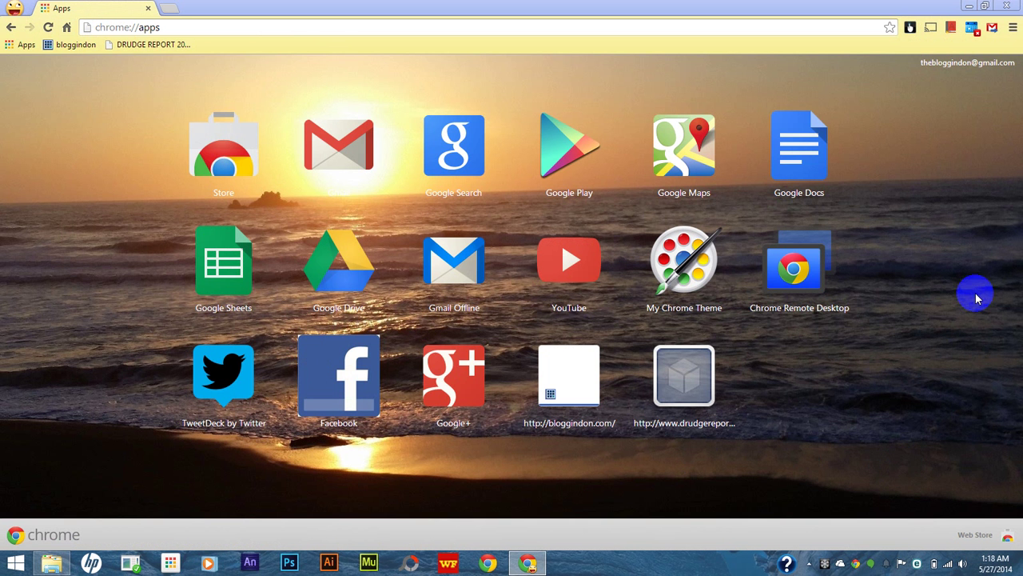
# Open the Chrome settings page and look over its startup, appearance and search options
pyautogui.click(1013, 28)
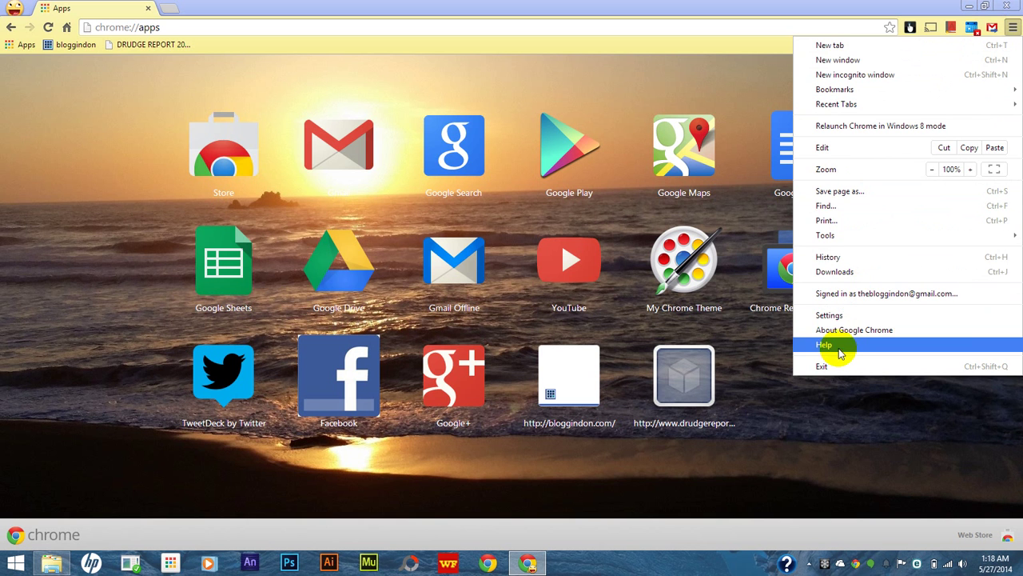
pyautogui.moveTo(839, 234)
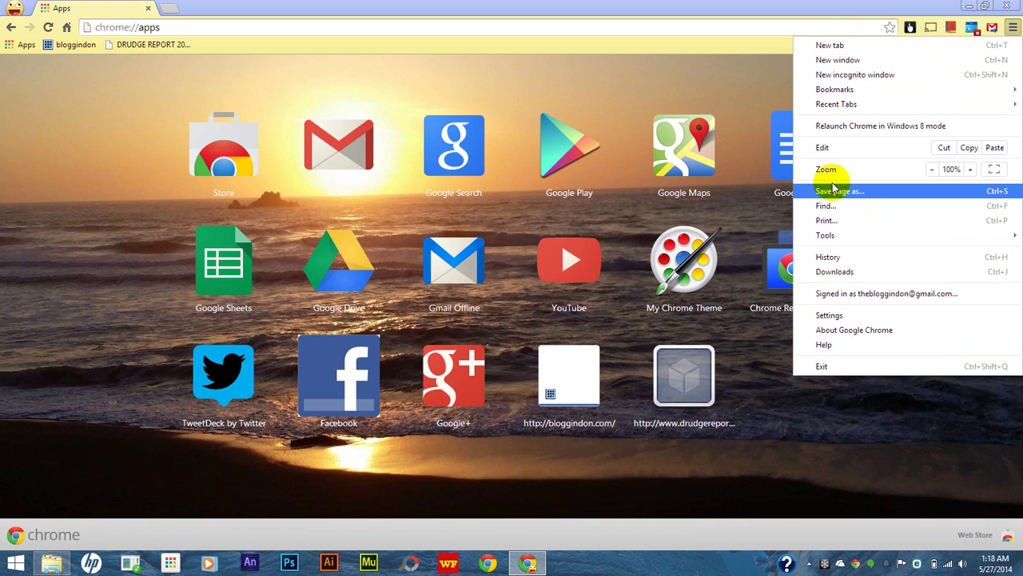
pyautogui.click(830, 316)
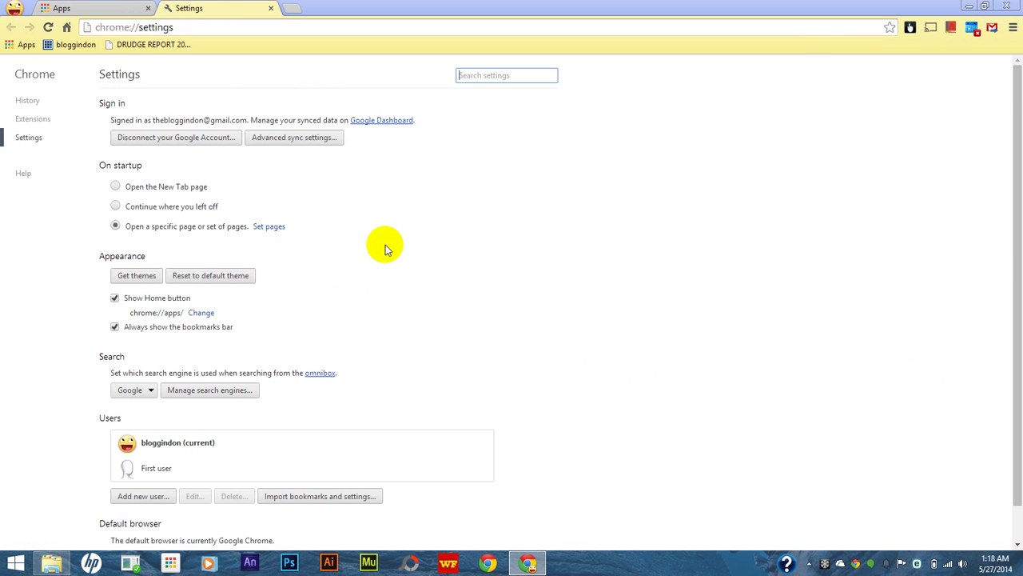
pyautogui.scroll(-1, 385, 246)
pyautogui.scroll(1, 385, 245)
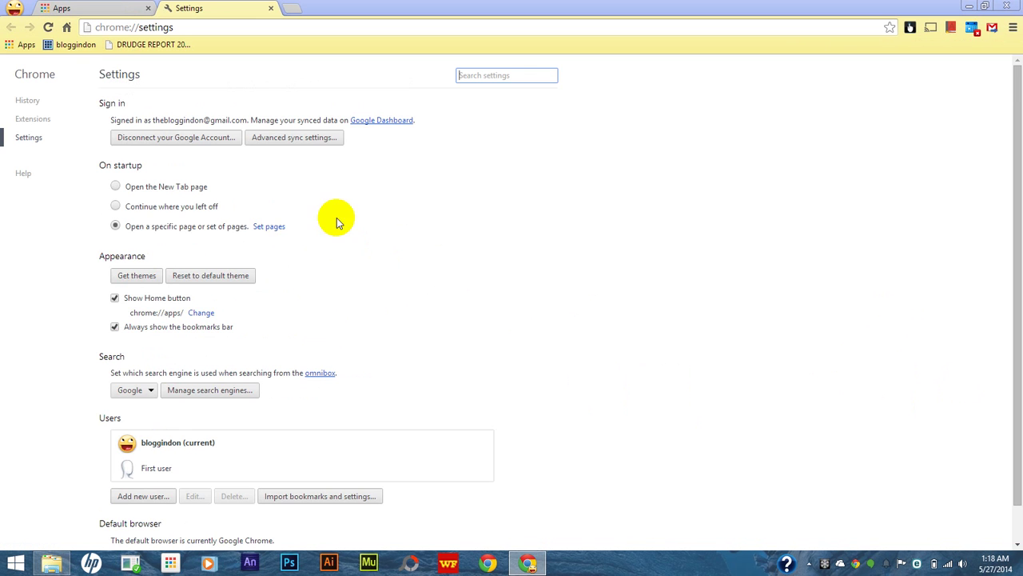
# Open the Extensions page and review the installed extensions
pyautogui.click(29, 119)
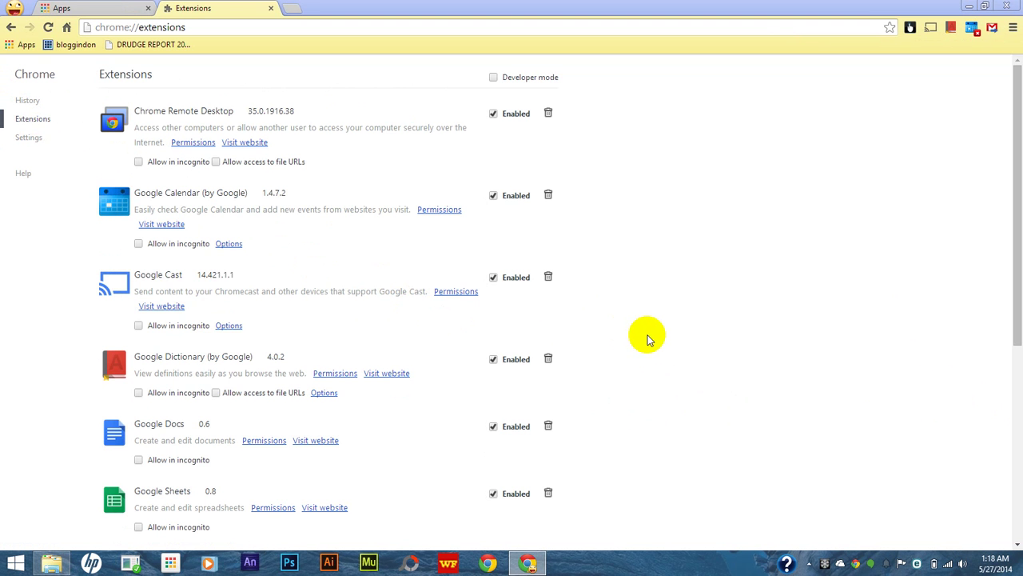
pyautogui.scroll(-3, 647, 339)
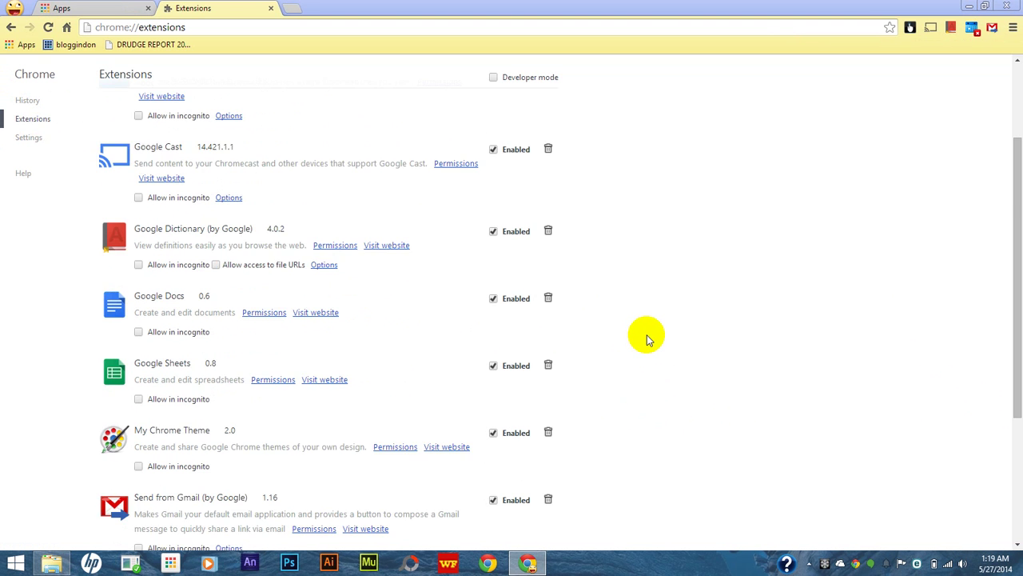
pyautogui.scroll(2, 648, 339)
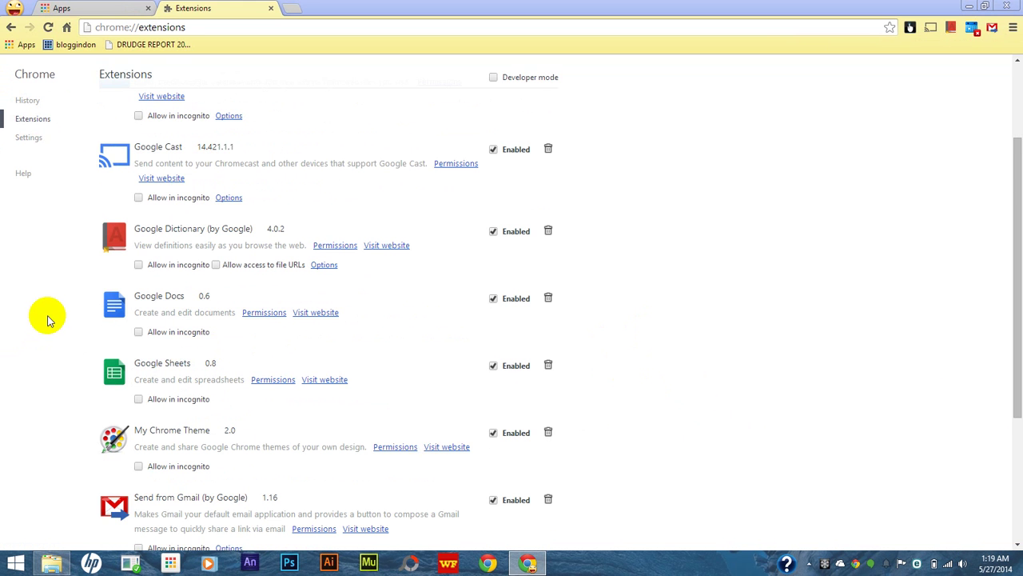
pyautogui.scroll(1, 46, 320)
# Open the browsing history and look through the list of visited pages
pyautogui.click(32, 100)
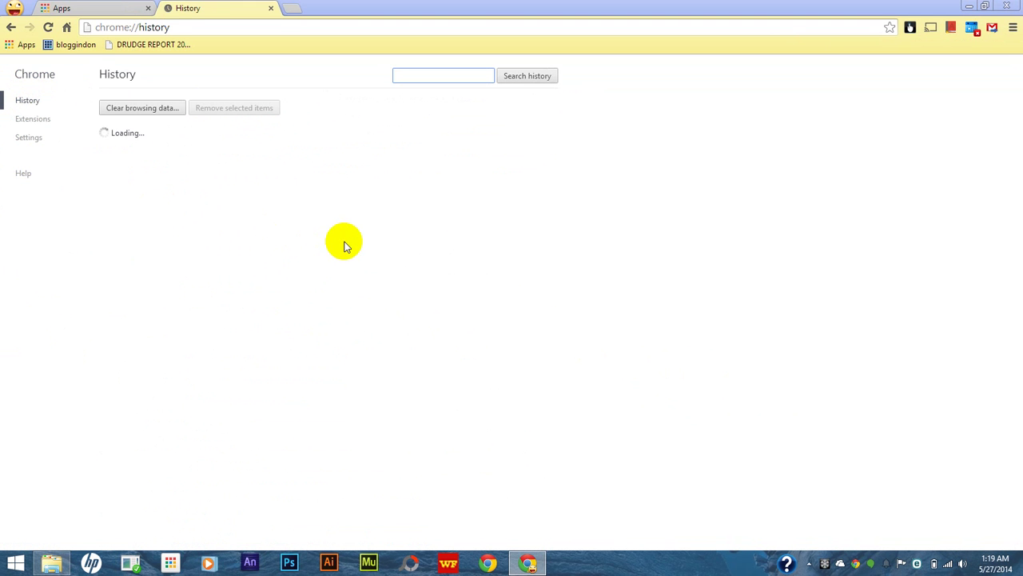
pyautogui.scroll(-1, 392, 278)
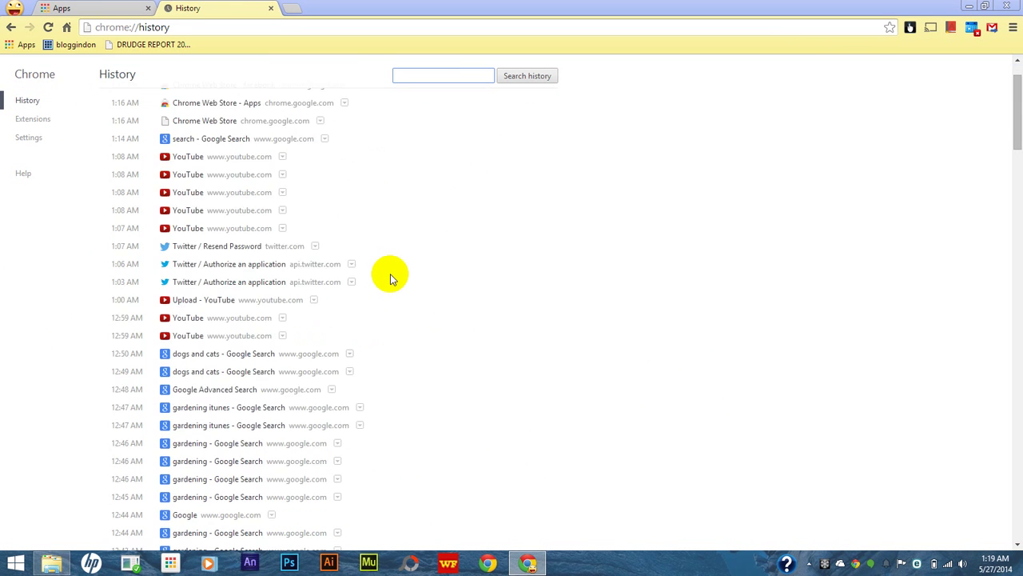
pyautogui.scroll(-3, 392, 278)
pyautogui.scroll(-16, 392, 278)
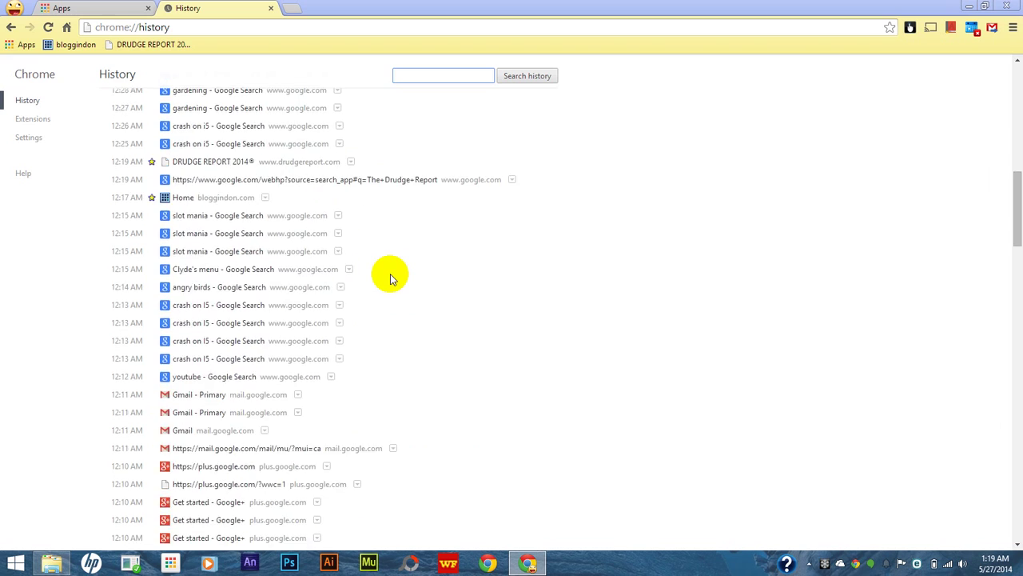
pyautogui.scroll(-15, 392, 278)
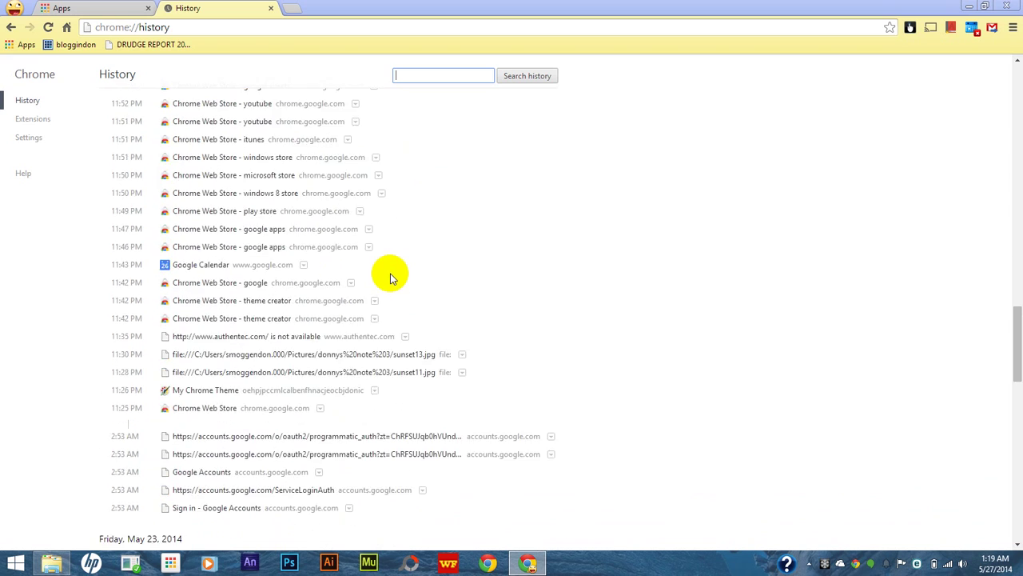
pyautogui.scroll(-3, 392, 278)
pyautogui.scroll(20, 389, 272)
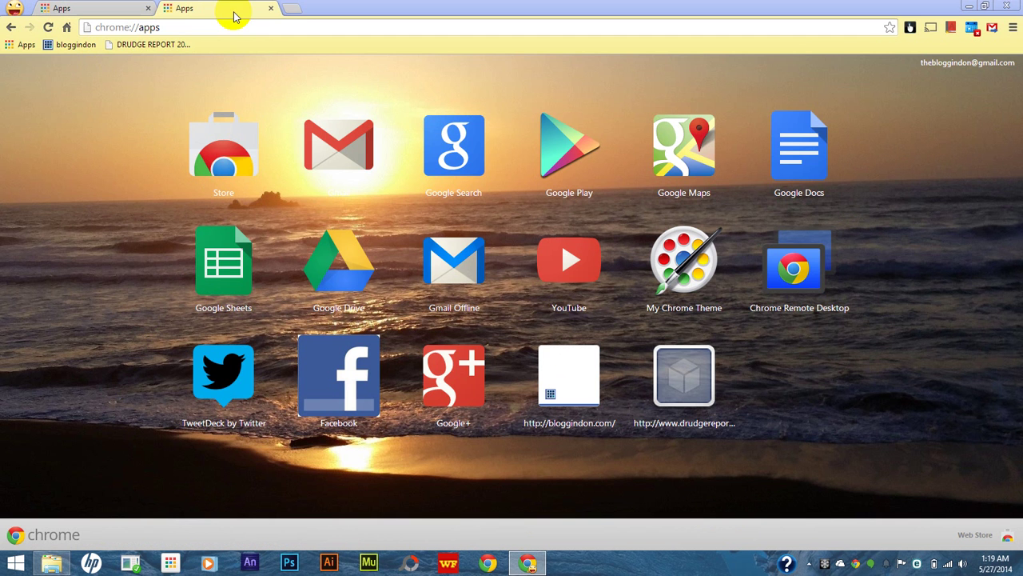
# Open a new tab and switch back through the second Apps tab to the first one
pyautogui.click(290, 9)
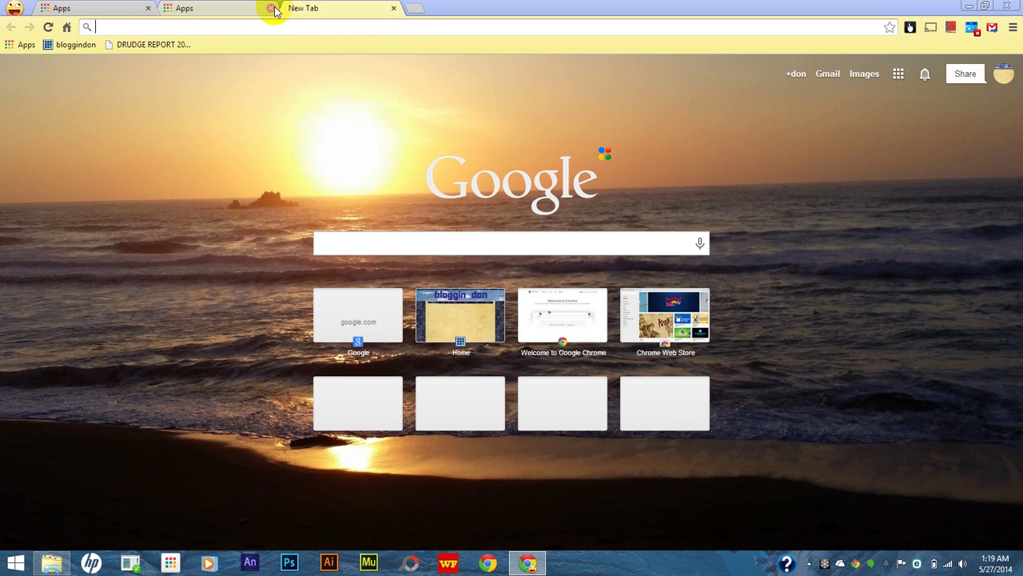
pyautogui.click(213, 11)
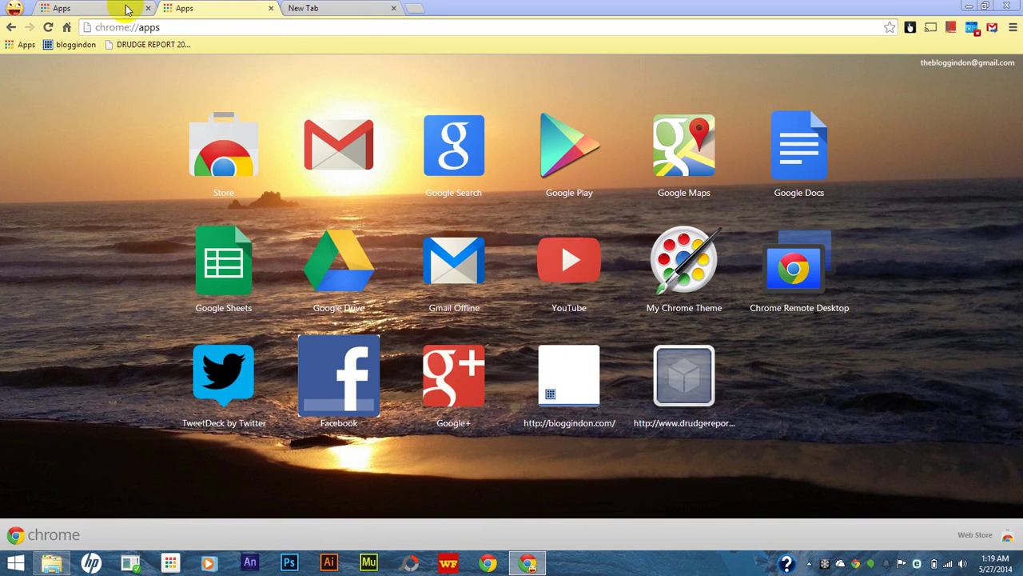
pyautogui.click(95, 9)
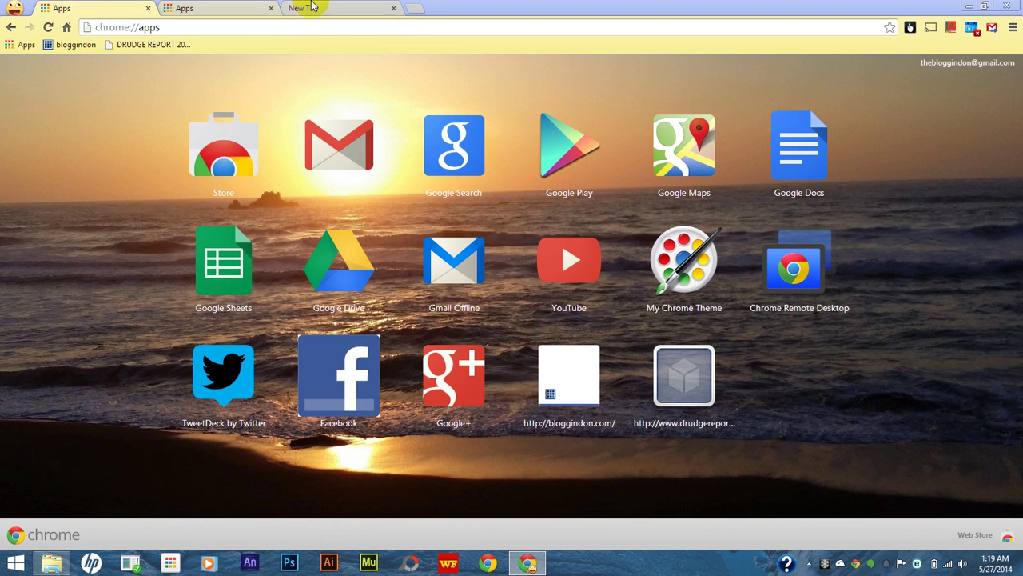
# Close the New Tab page and the second Apps tab so only the first Apps tab stays open
pyautogui.click(393, 8)
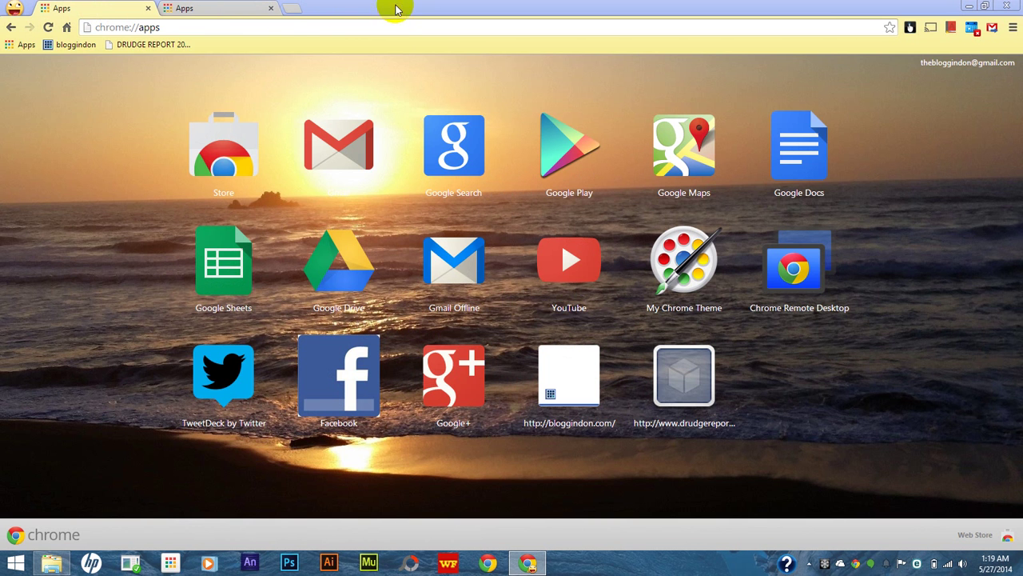
pyautogui.click(272, 9)
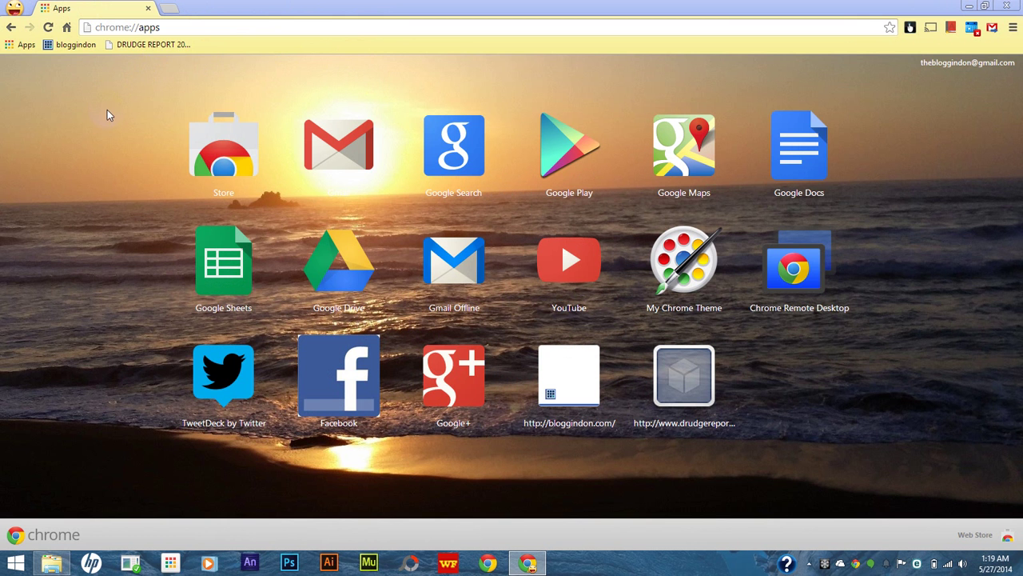
# Shrink the browser window, open a second Chrome window beside it, close that one, and maximize the first window again
pyautogui.doubleClick(268, 8)
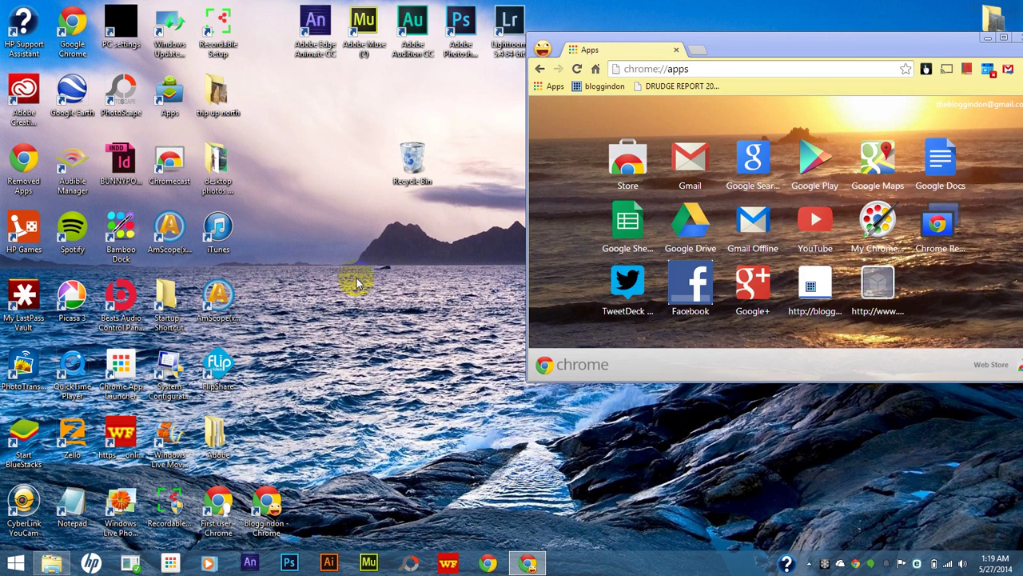
pyautogui.click(486, 562)
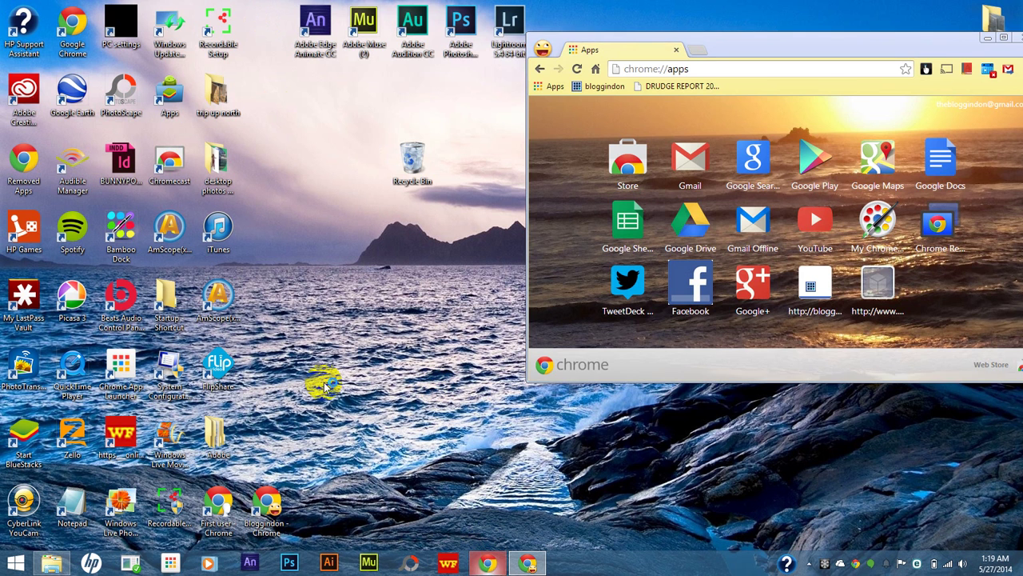
pyautogui.moveTo(772, 41); pyautogui.dragTo(299, 131)
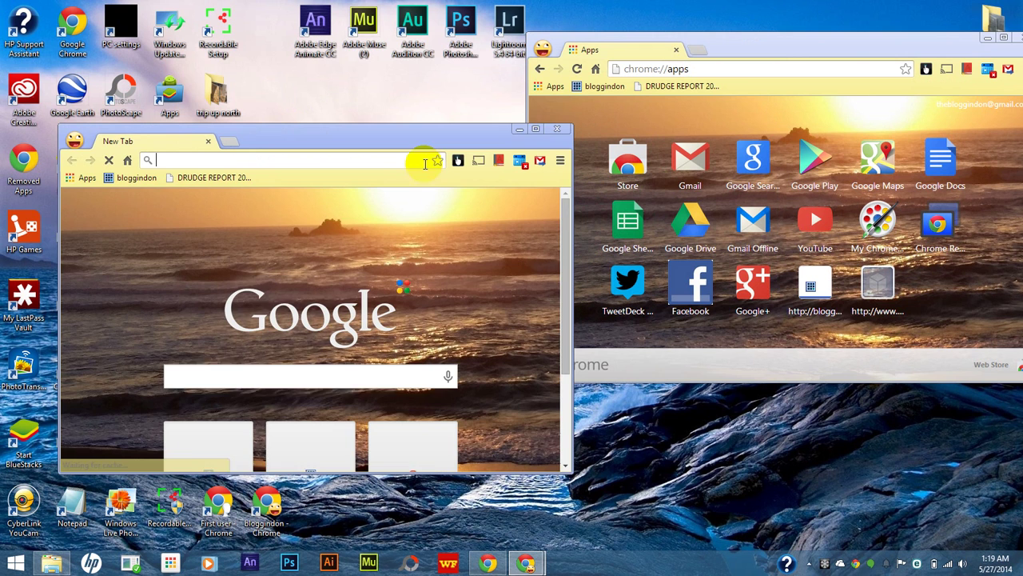
pyautogui.click(558, 130)
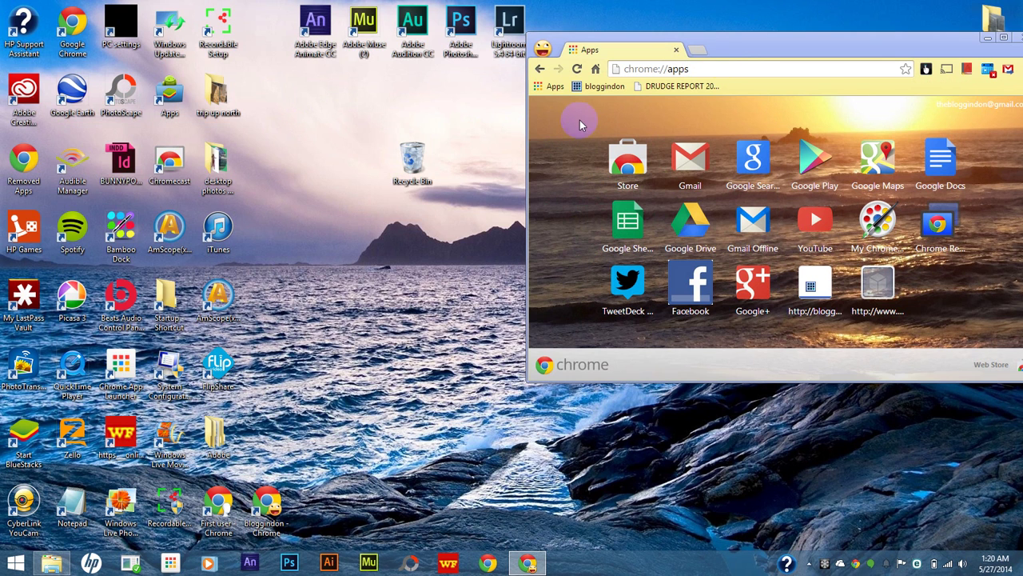
pyautogui.click(1004, 39)
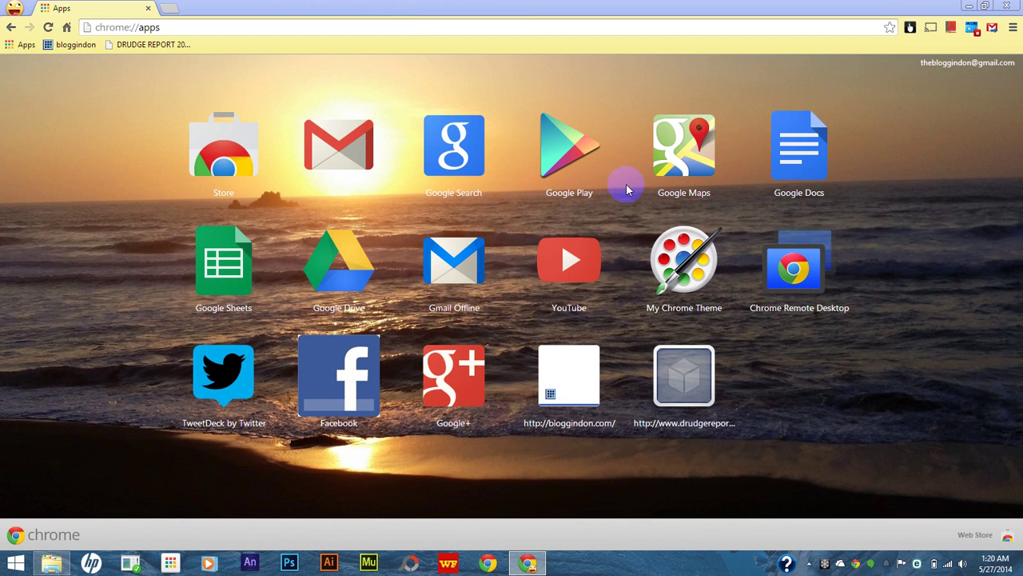
# Open the Drudge Report website from its shortcut on the Apps page and return to the home page
pyautogui.click(451, 257)
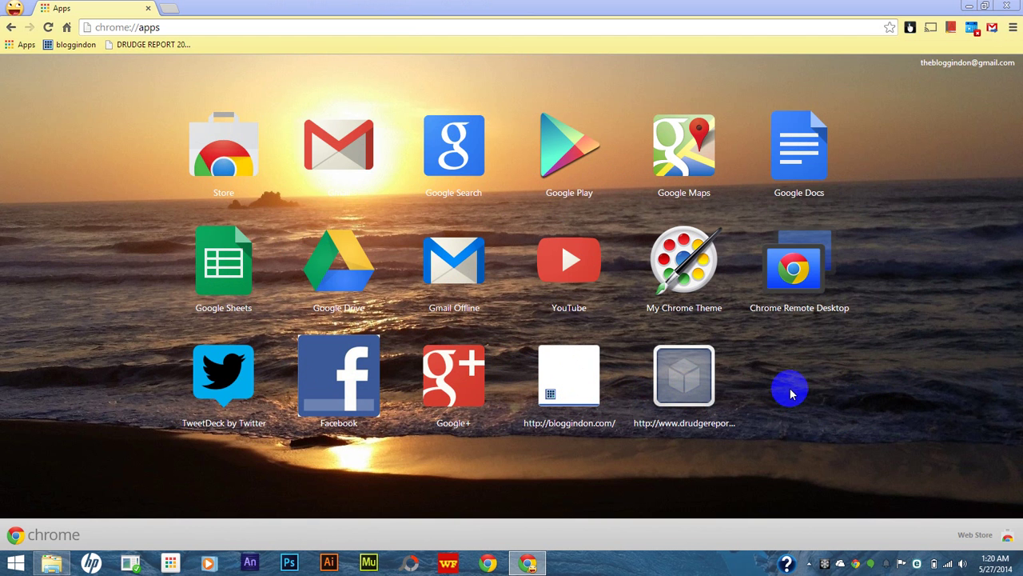
pyautogui.click(677, 388)
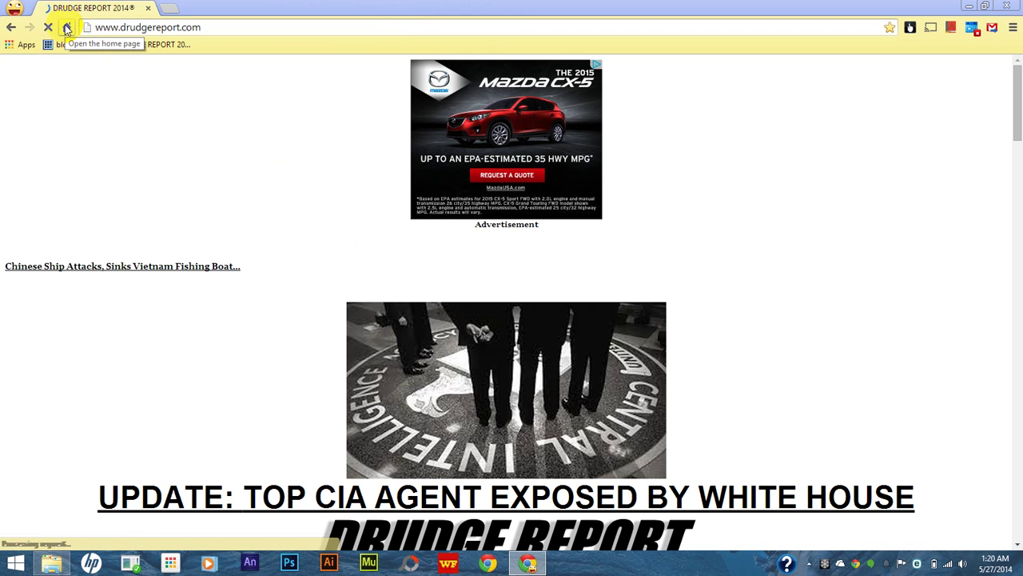
pyautogui.click(67, 28)
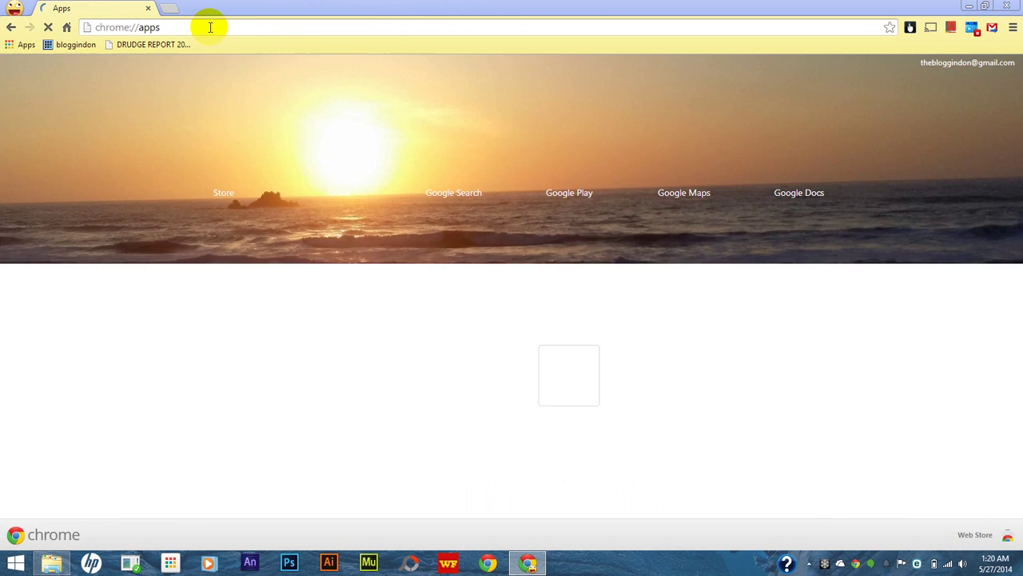
# Go to the tv.com website by its address
pyautogui.click(234, 24)
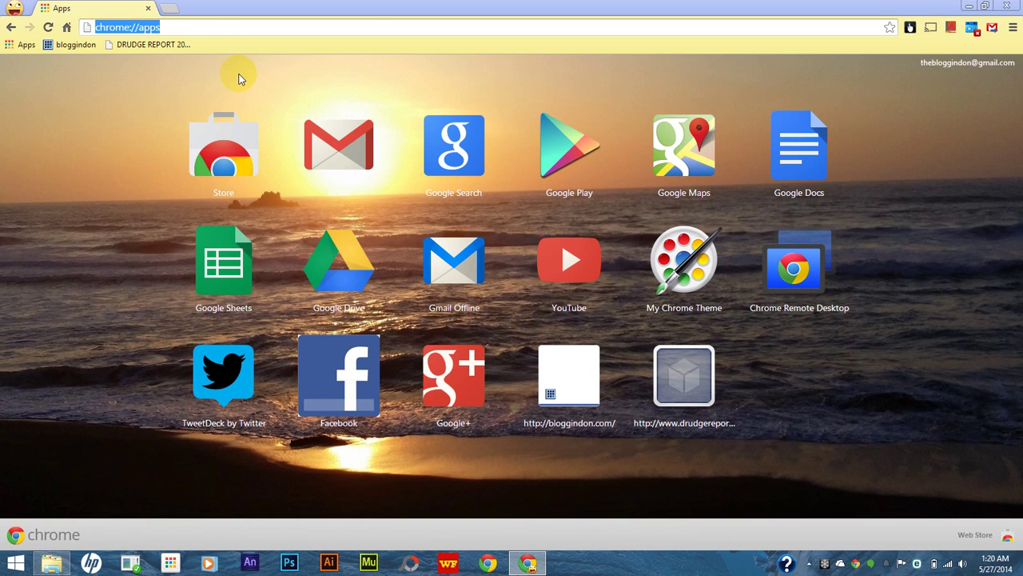
pyautogui.write('tv.com')
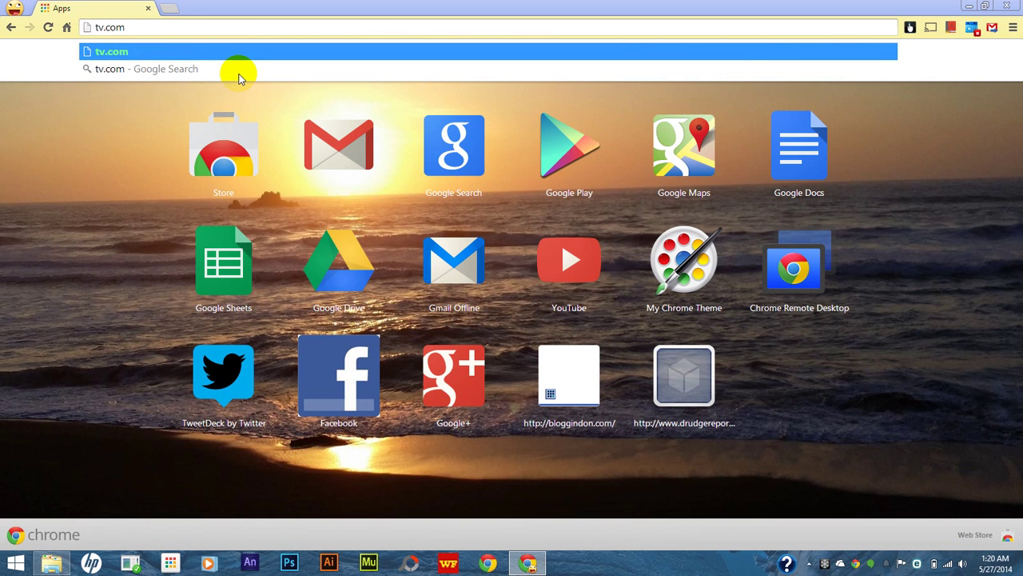
pyautogui.press('Return')
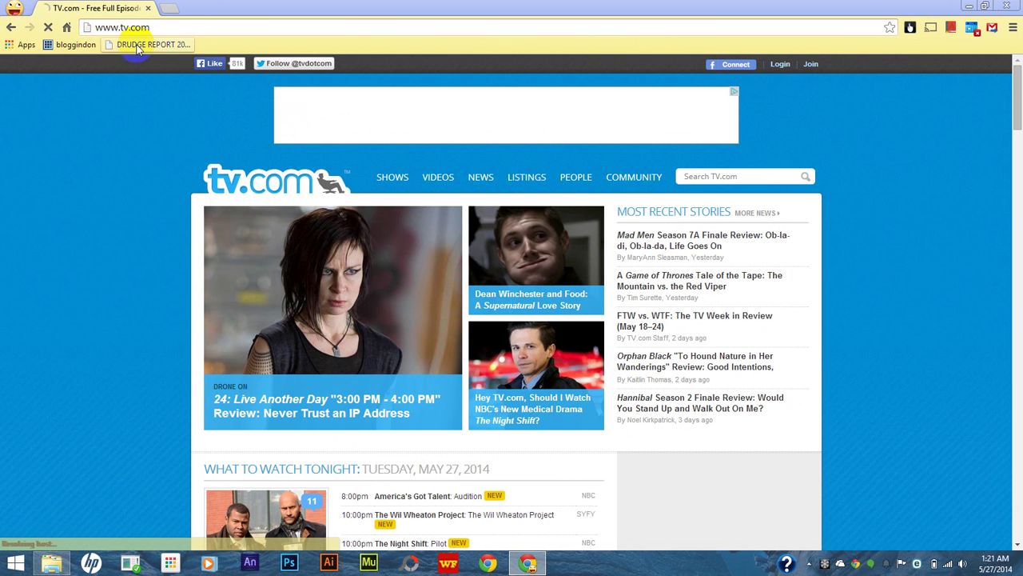
# Bookmark the TV.com page in the Bookmarks bar folder, keeping the suggested name
pyautogui.click(890, 29)
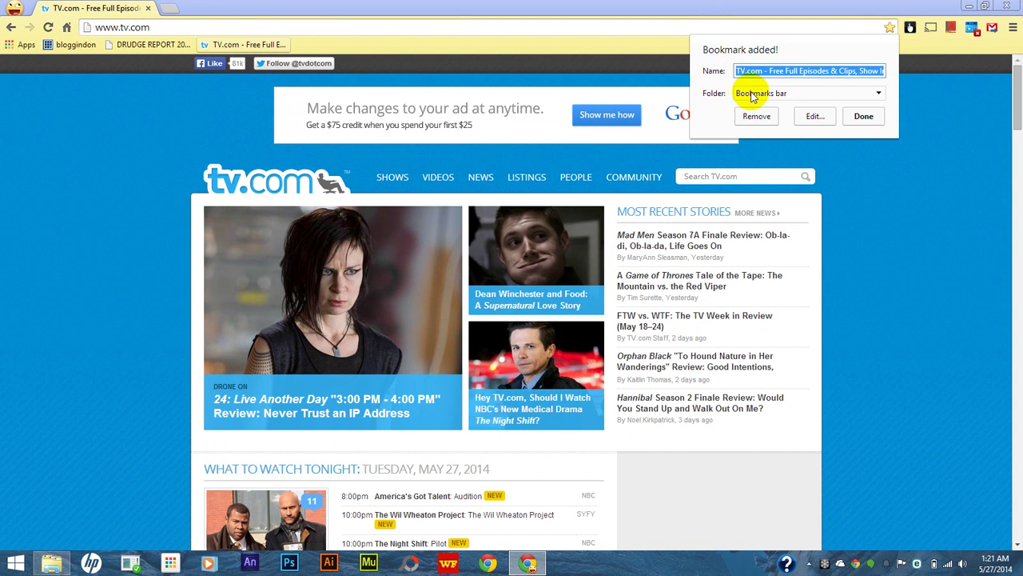
pyautogui.click(880, 95)
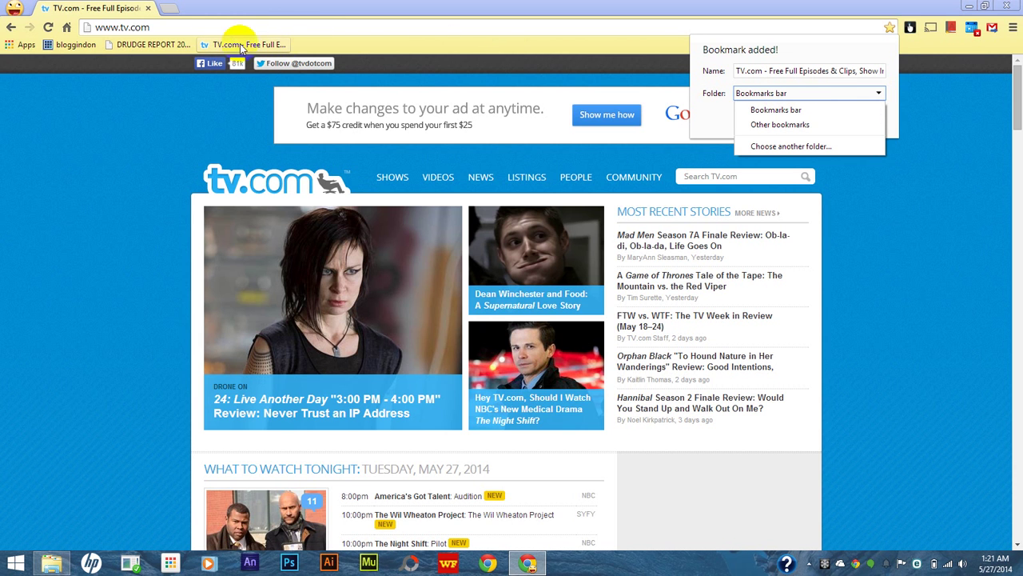
pyautogui.click(783, 111)
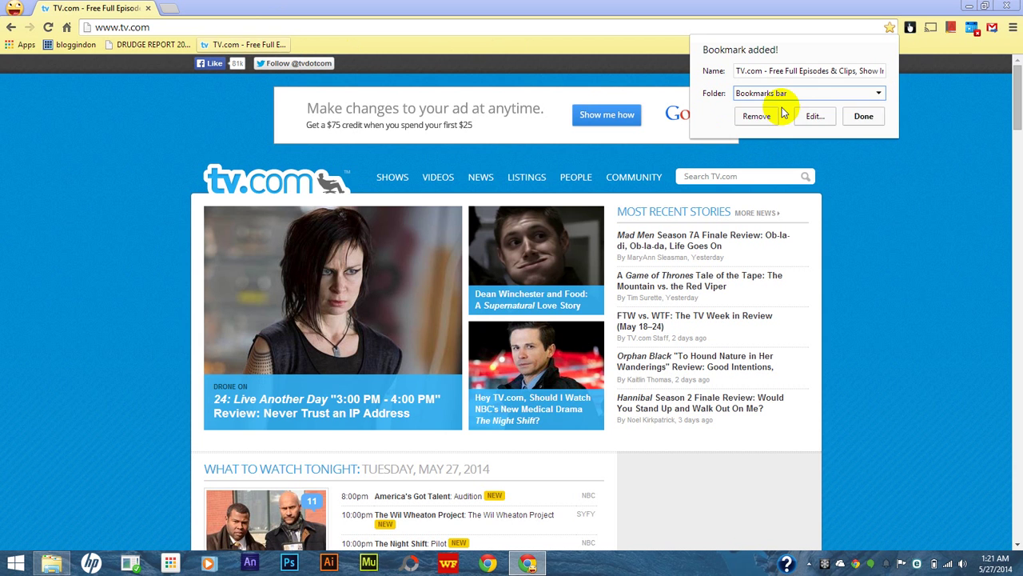
pyautogui.click(864, 117)
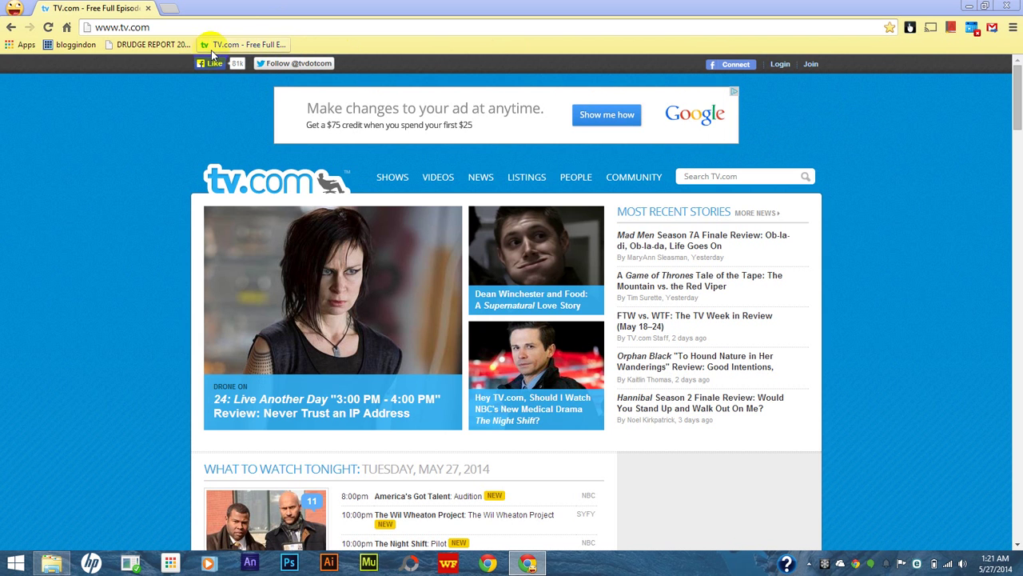
# Add the TV.com bookmark to the Apps home page as a shortcut, and try opening the site from it
pyautogui.click(67, 28)
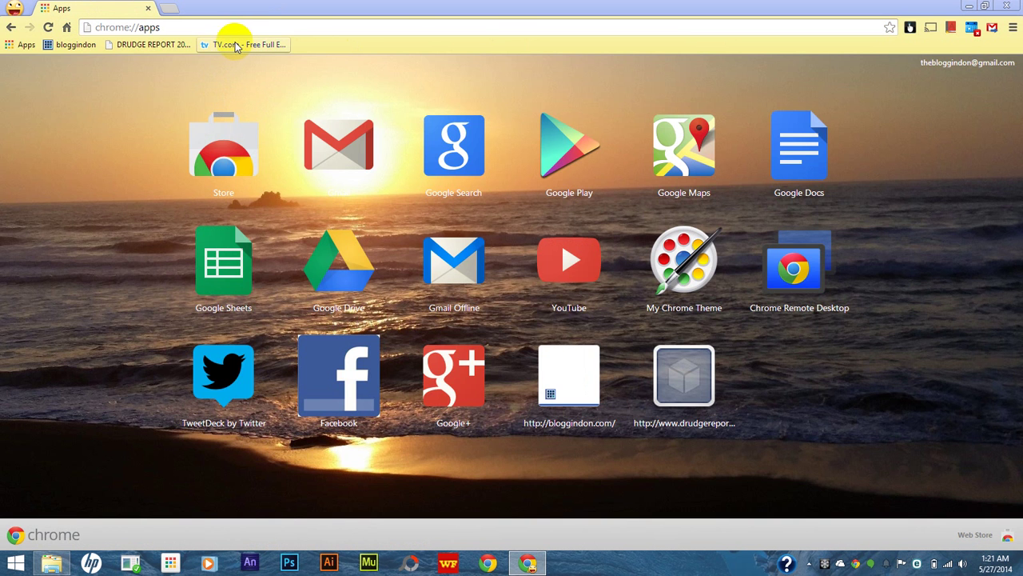
pyautogui.click(236, 46)
pyautogui.moveTo(236, 46); pyautogui.dragTo(794, 379)
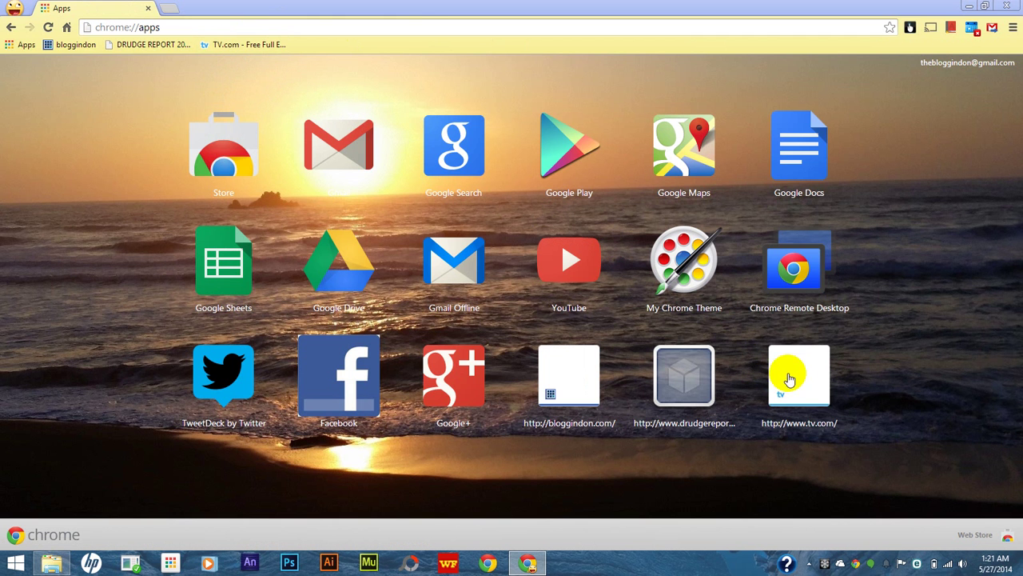
pyautogui.click(790, 373)
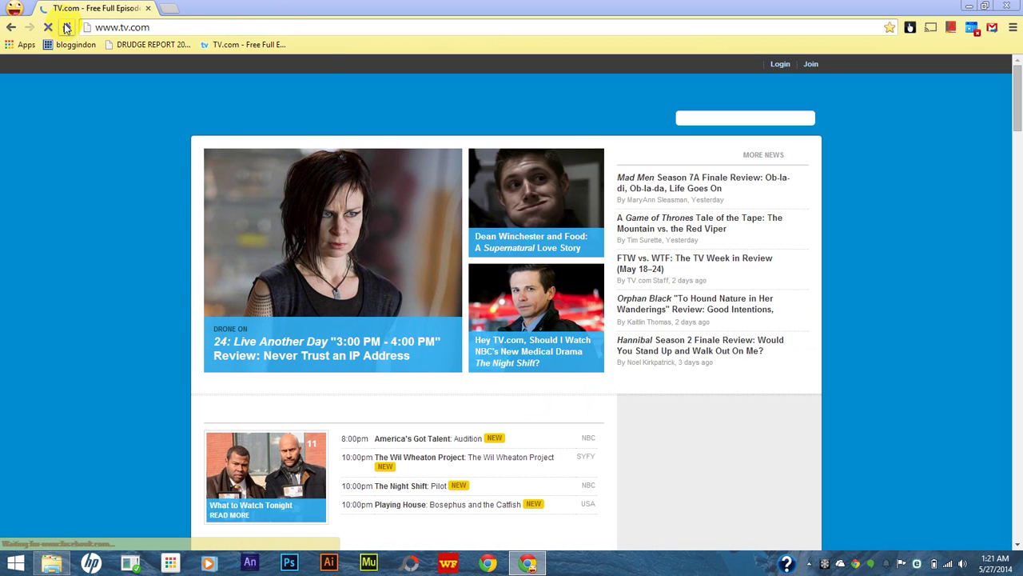
pyautogui.click(67, 27)
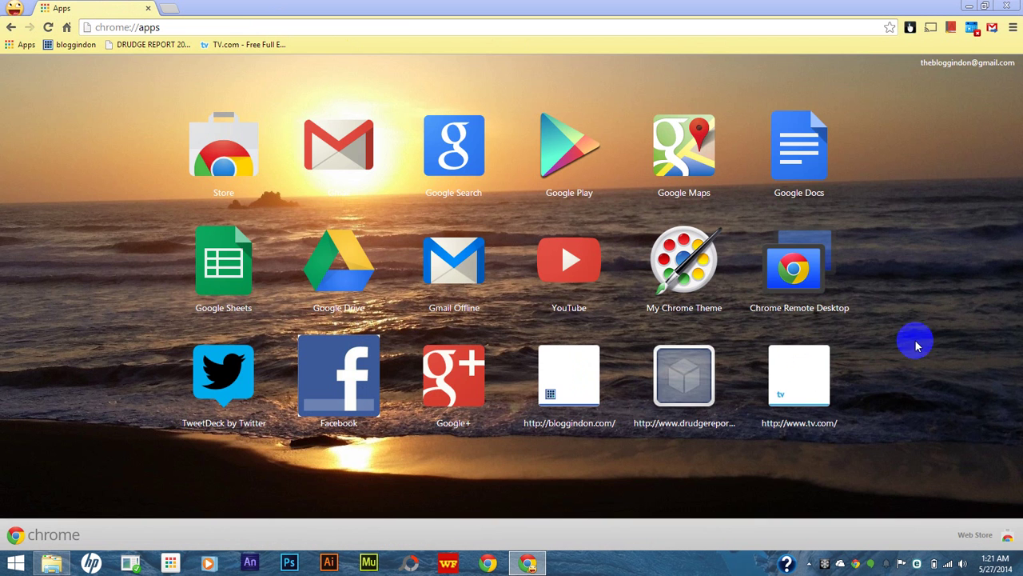
pyautogui.rightClick(794, 382)
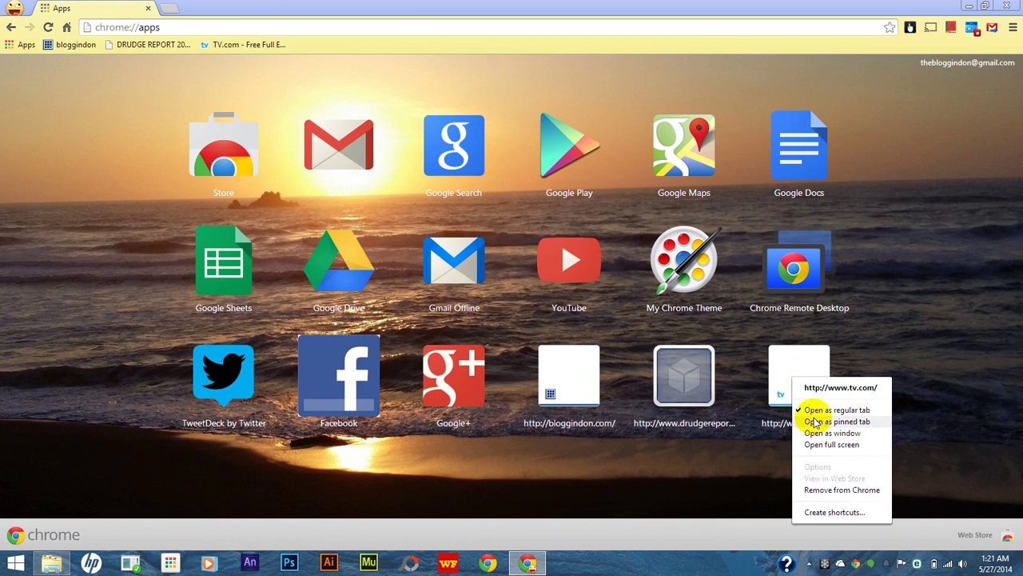
pyautogui.click(826, 491)
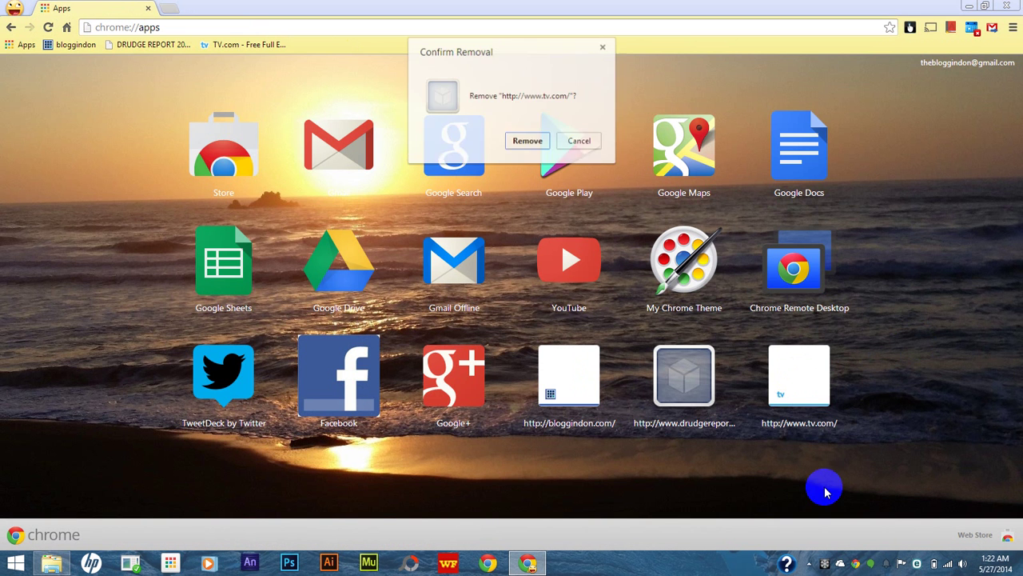
pyautogui.click(531, 144)
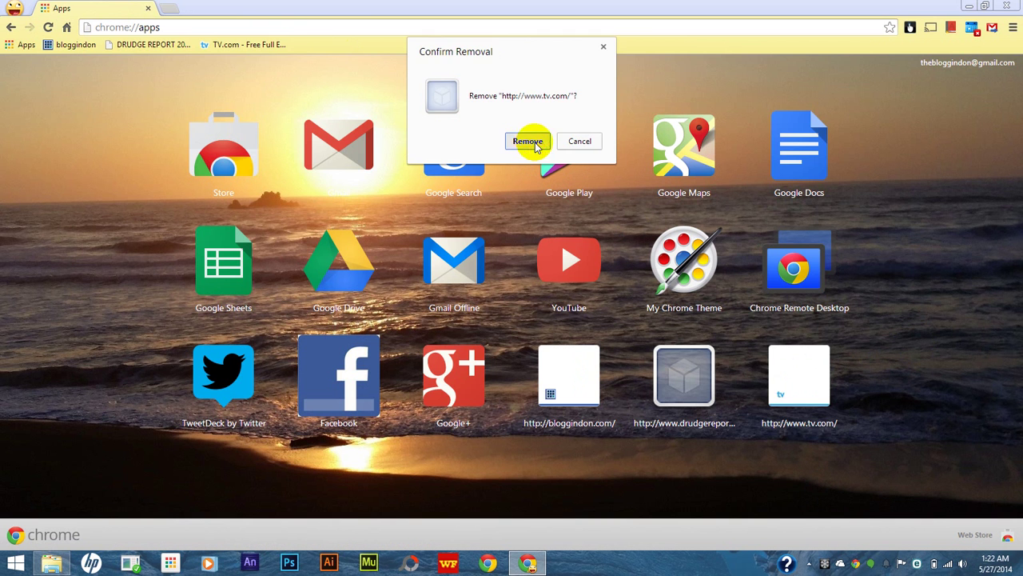
pyautogui.rightClick(237, 48)
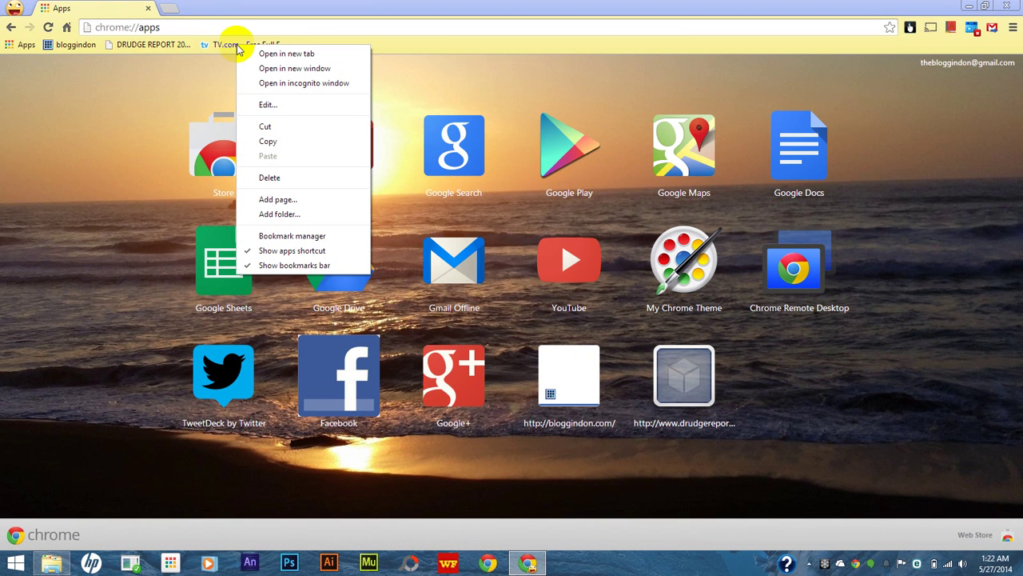
pyautogui.click(270, 178)
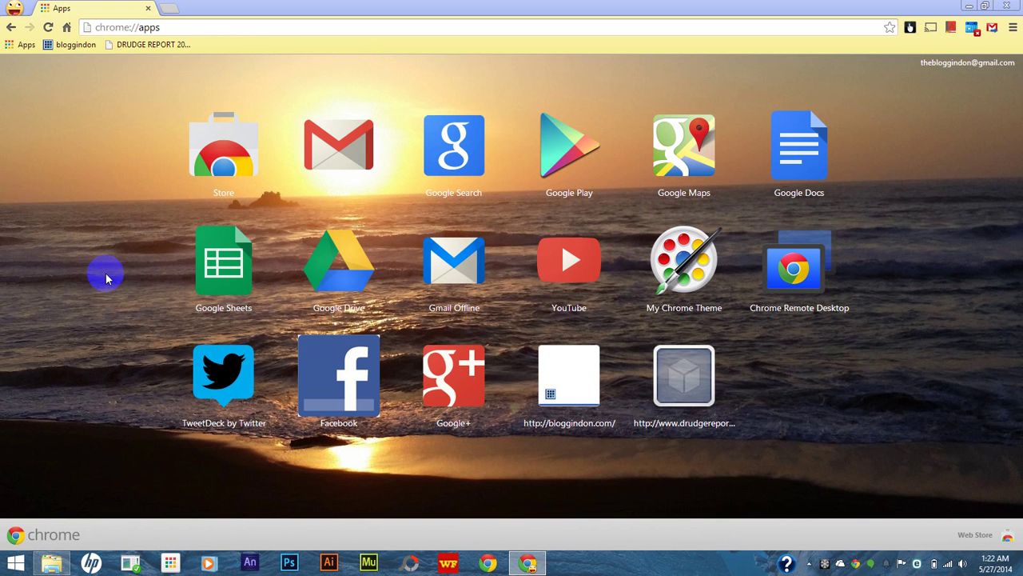